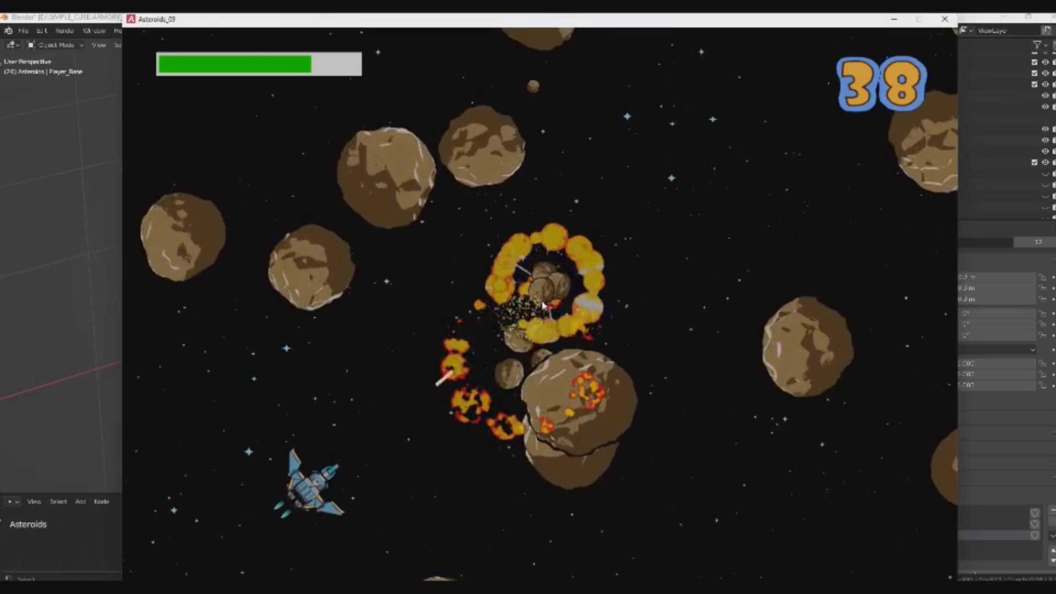
# Create a new folder named ARMORY_GAMES in the root of the C: drive.
pyautogui.rightClick(312, 537)
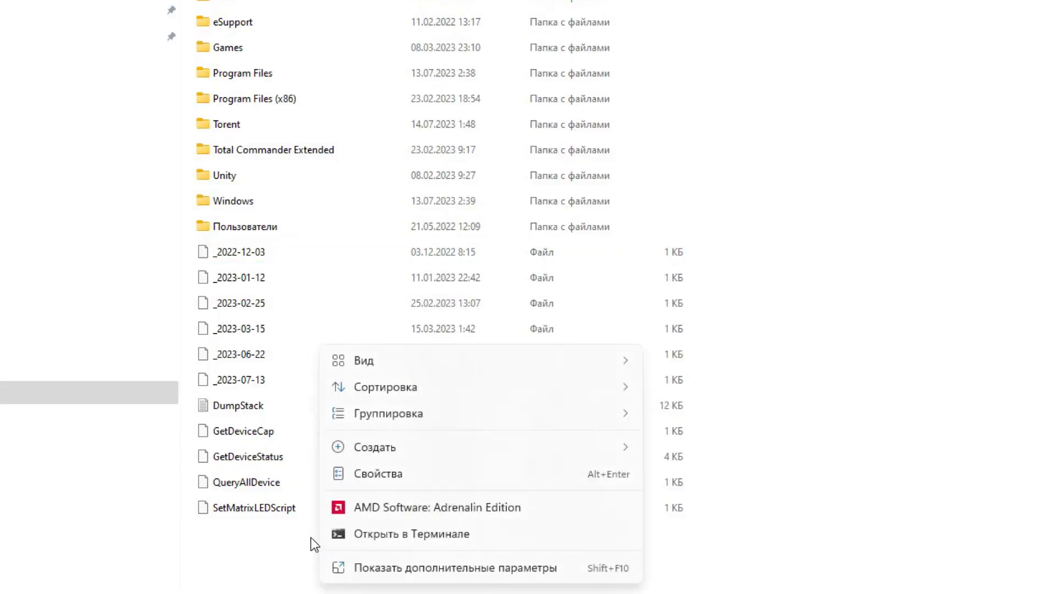
pyautogui.moveTo(447, 446)
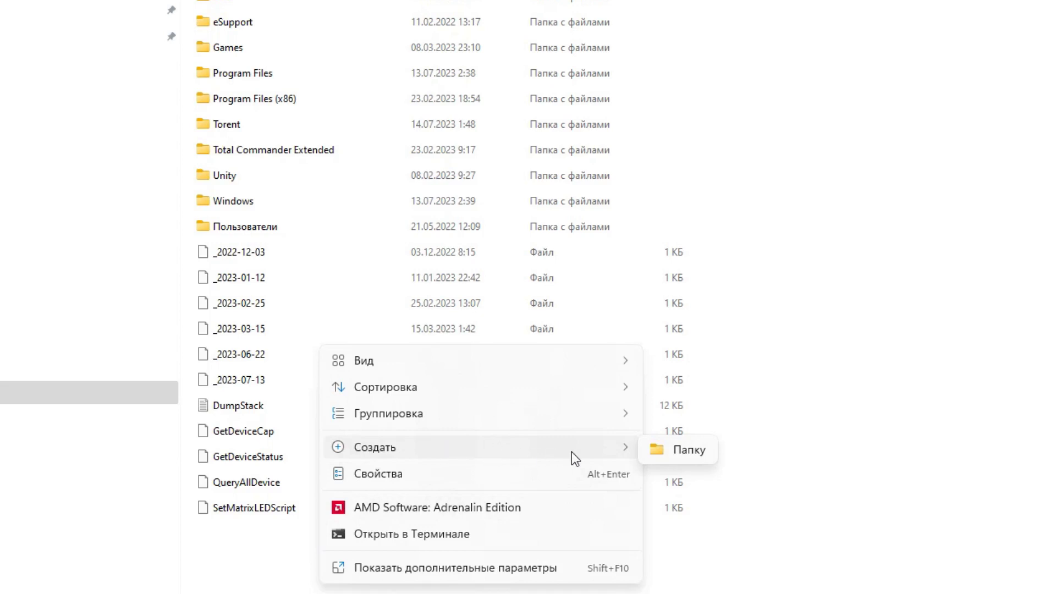
pyautogui.click(680, 451)
pyautogui.write('ARMORY')
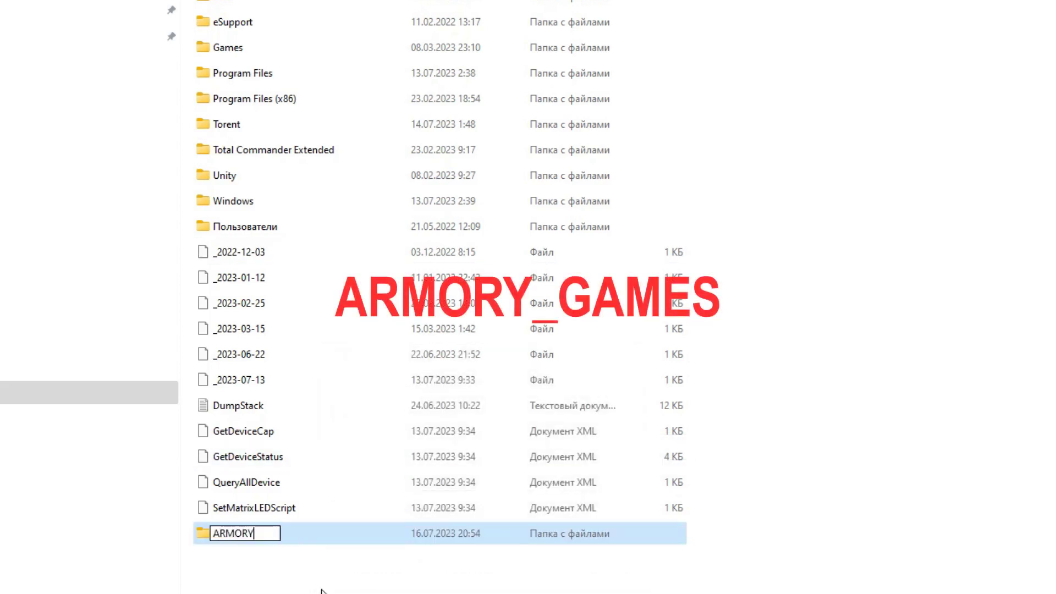
pyautogui.write('_GAMES')
pyautogui.press('Return')
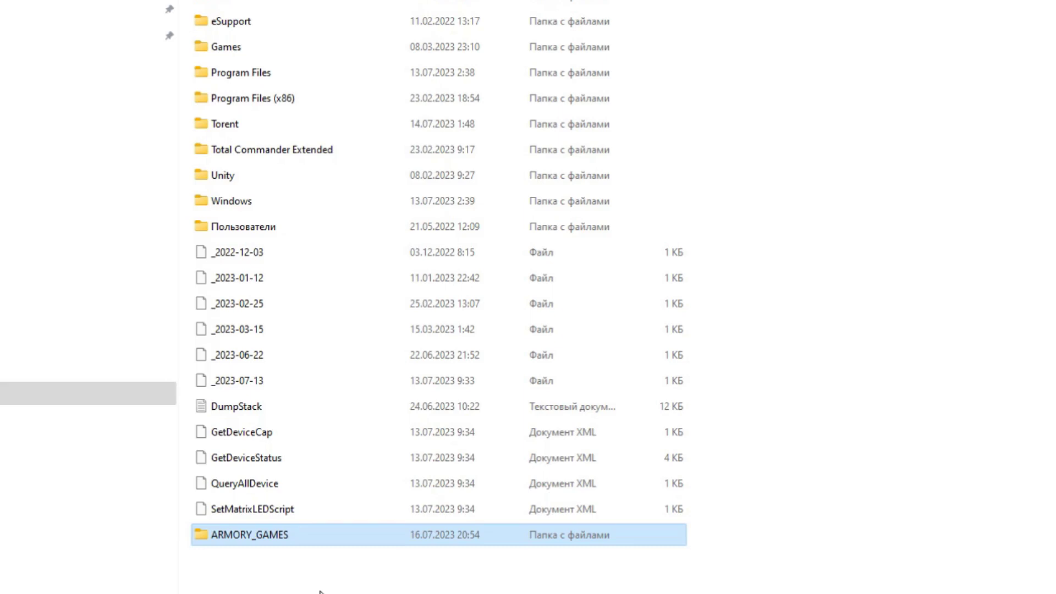
# Create a subfolder named ASTEROIDS inside the ARMORY_GAMES folder.
pyautogui.doubleClick(260, 535)
pyautogui.rightClick(317, 156)
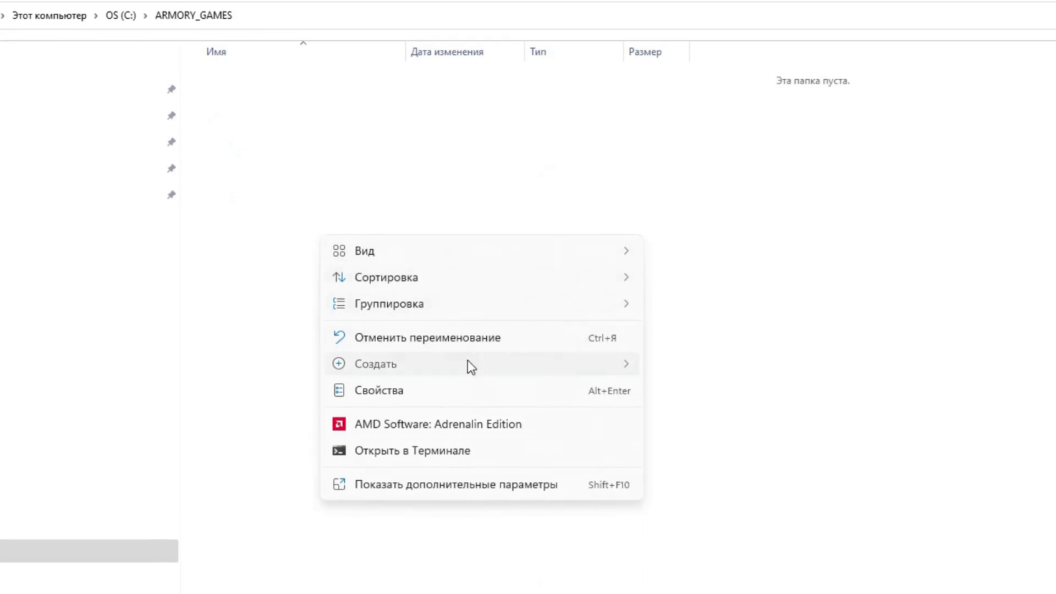
pyautogui.moveTo(468, 363)
pyautogui.click(698, 366)
pyautogui.write('ASTEROIDS')
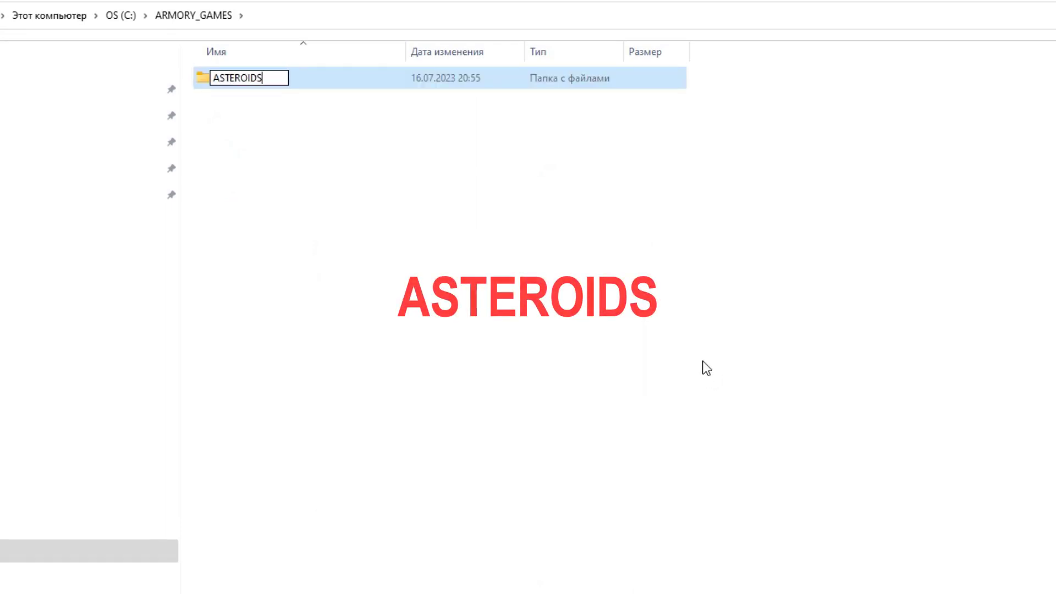
pyautogui.press('Return')
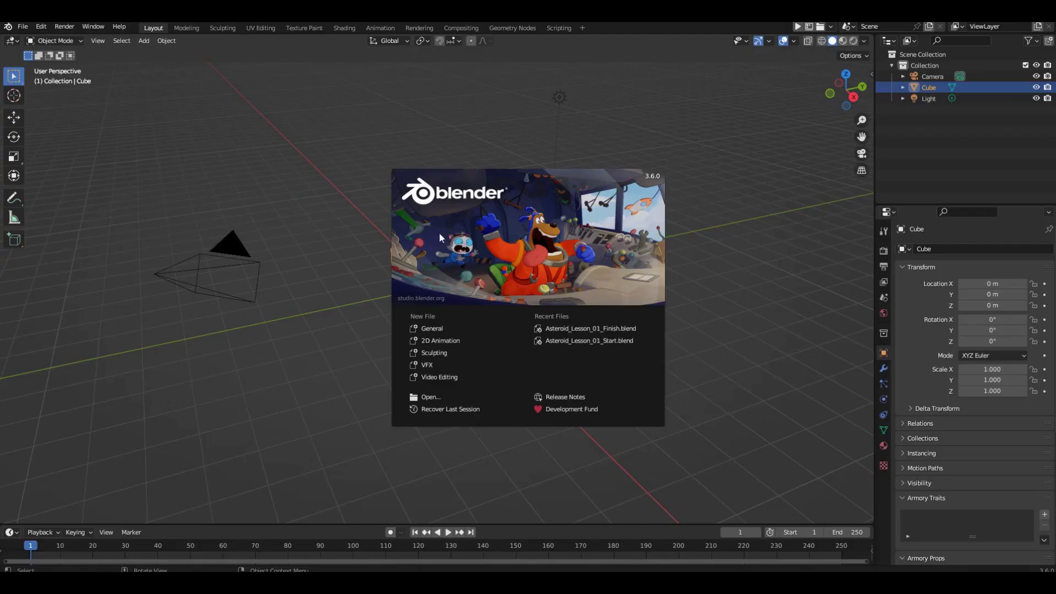
# In Blender, delete the default cube and the light one at a time and undo both deletions.
pyautogui.click(365, 252)
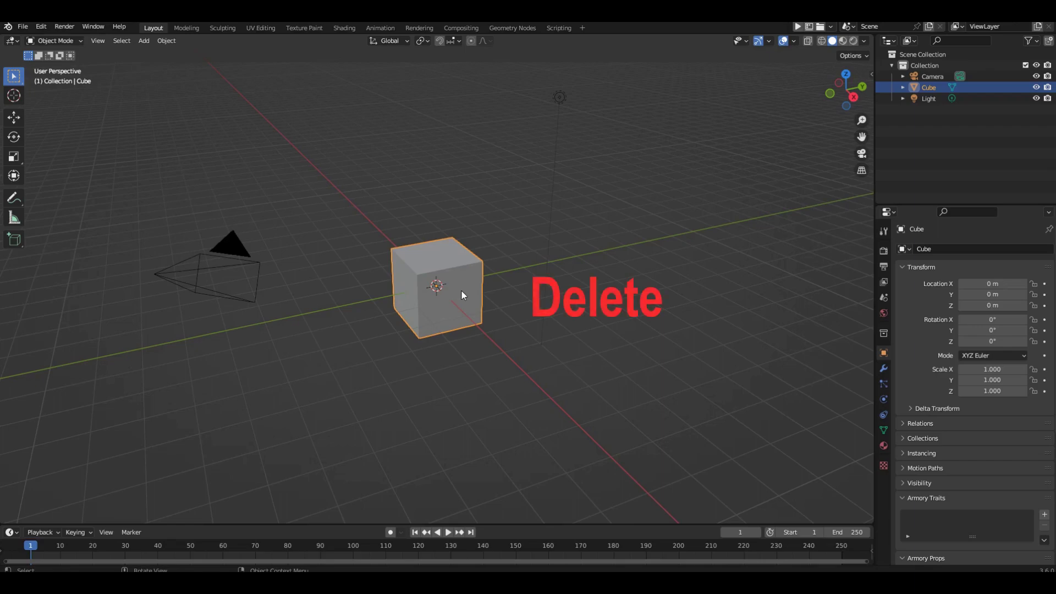
pyautogui.press('Delete')
pyautogui.click(564, 104)
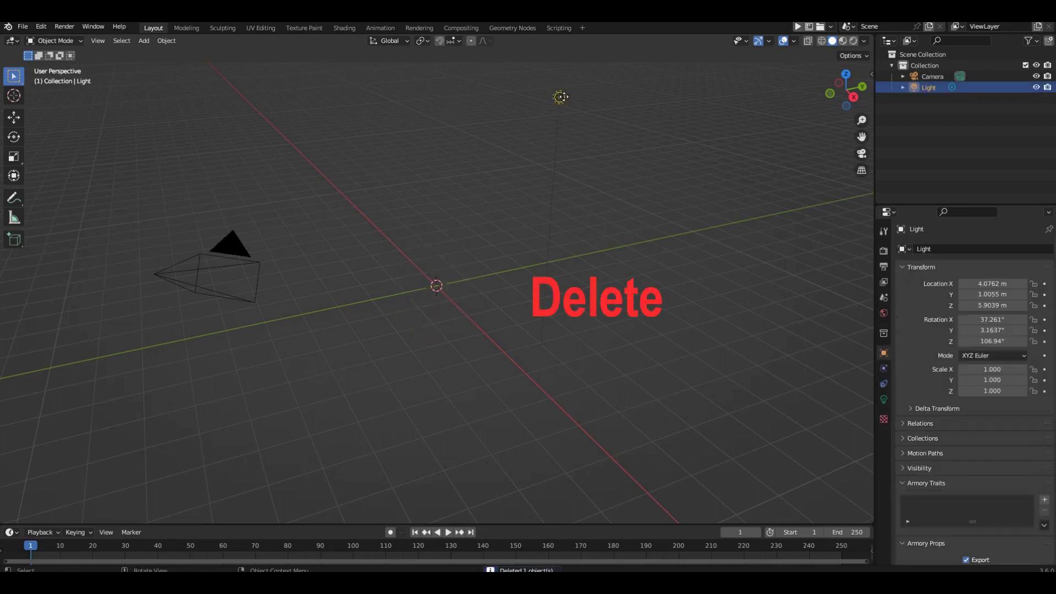
pyautogui.press('Delete')
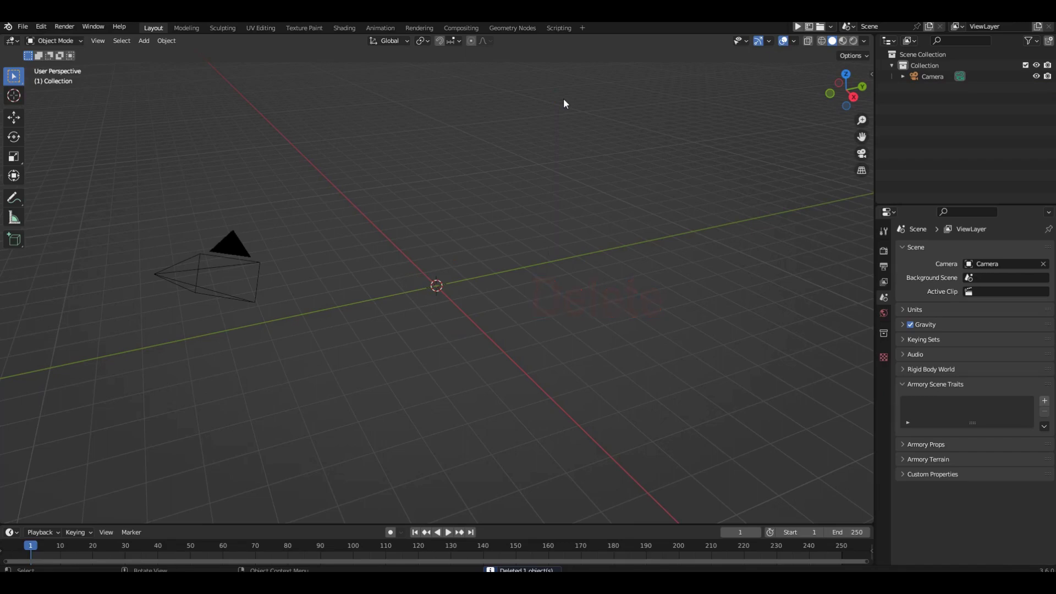
pyautogui.hotkey('ctrl', 'z')
pyautogui.hotkey('ctrl', 'z')
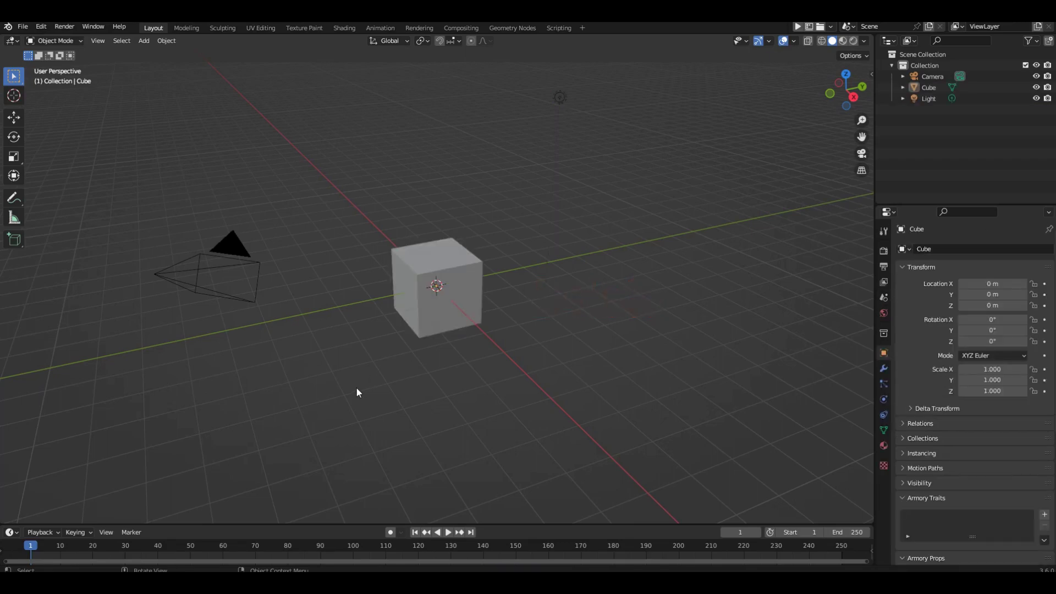
# Select the default cube and the light together and delete them, leaving the camera in the scene.
pyautogui.moveTo(361, 386); pyautogui.dragTo(687, 73)
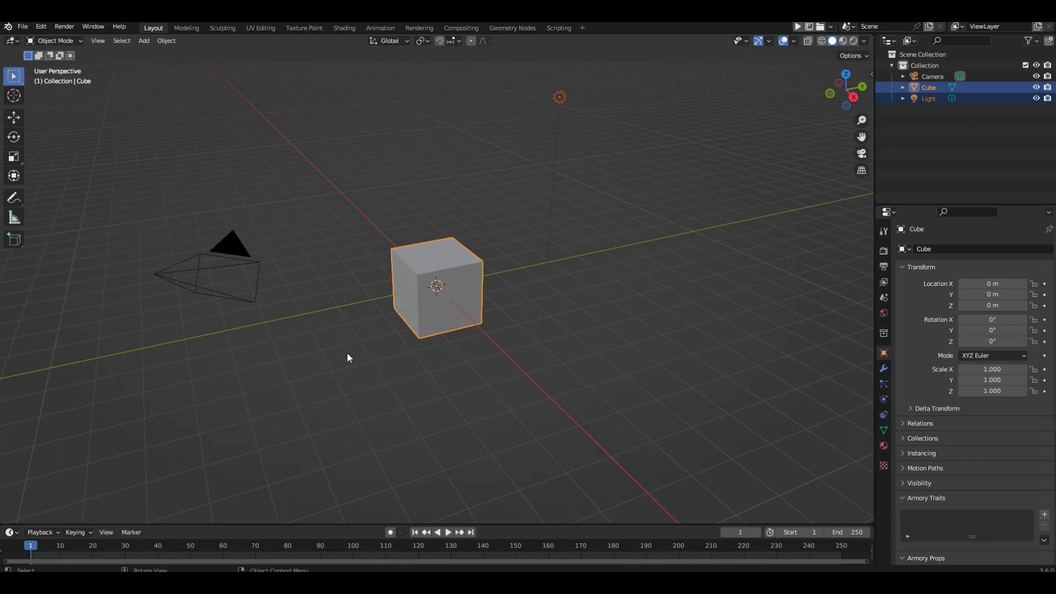
pyautogui.press('x')
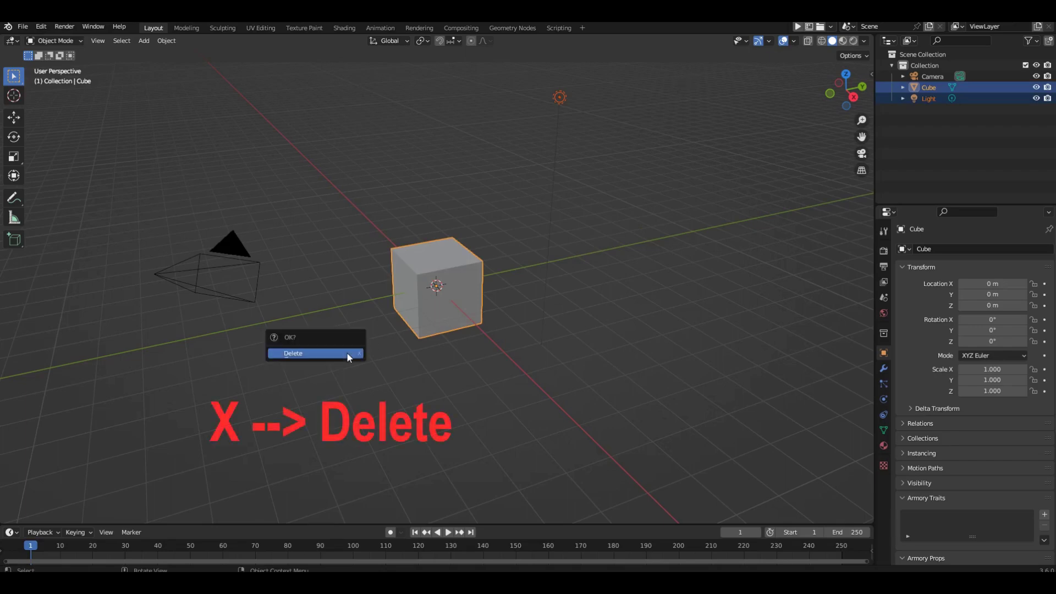
pyautogui.click(308, 352)
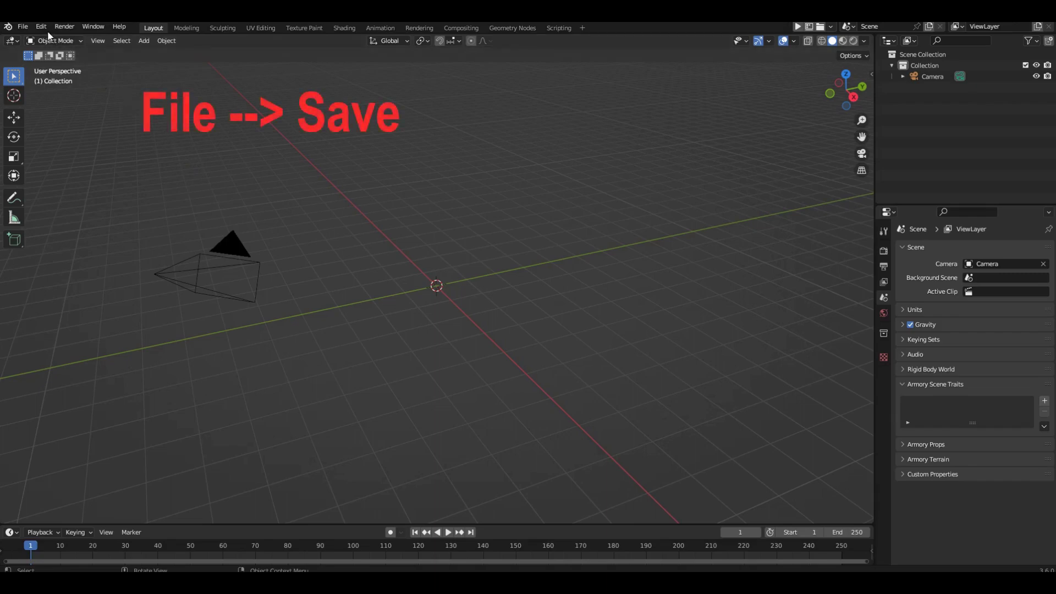
pyautogui.click(24, 27)
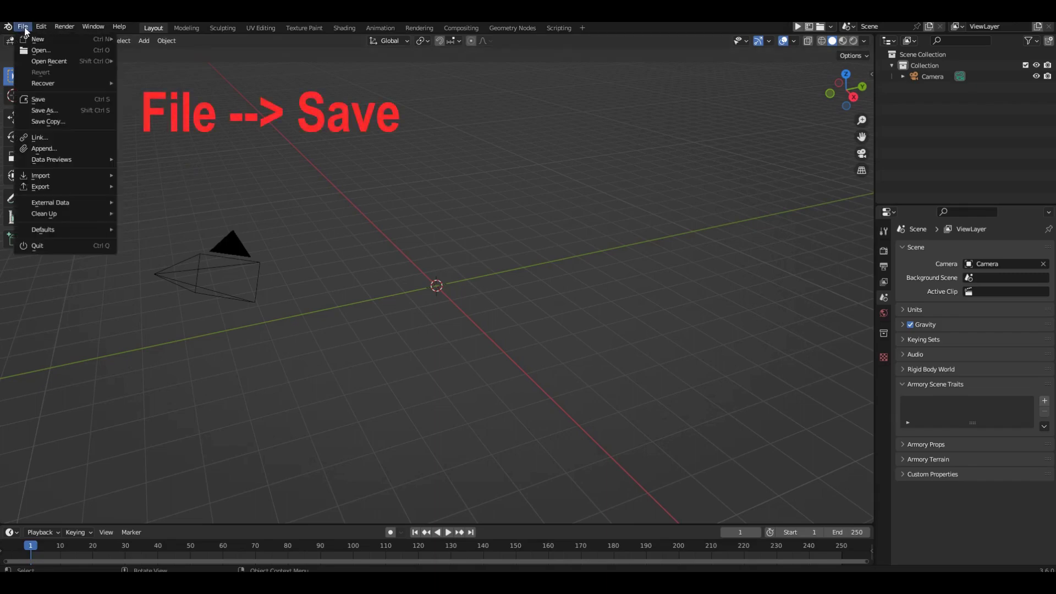
pyautogui.click(38, 100)
pyautogui.press('Escape')
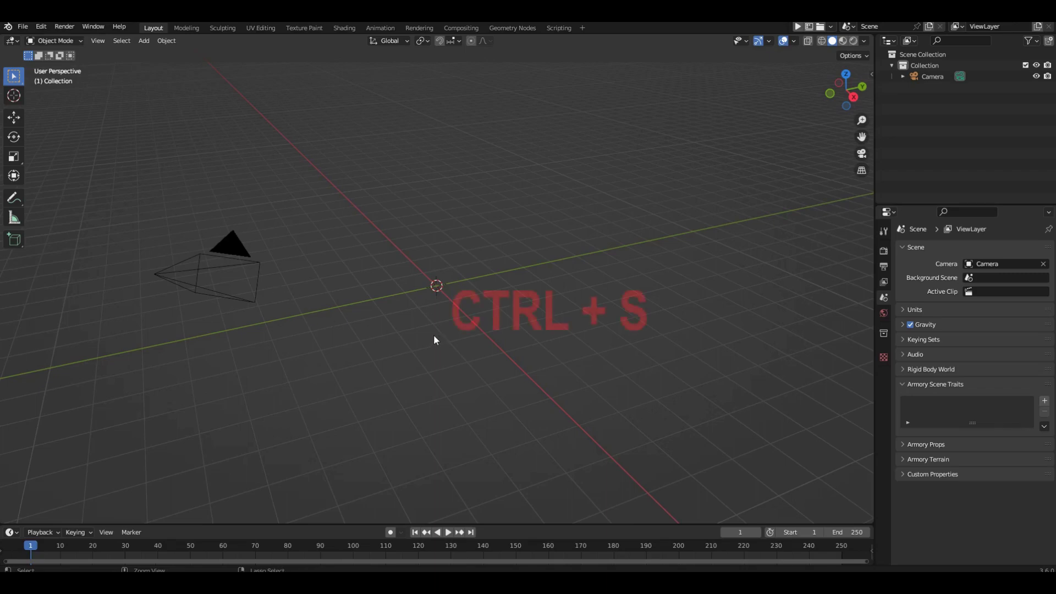
# Save the scene as Asteroids_01 in the folder C:\ARMORY_GAMES\ASTEROIDS.
pyautogui.hotkey('ctrl', 's')
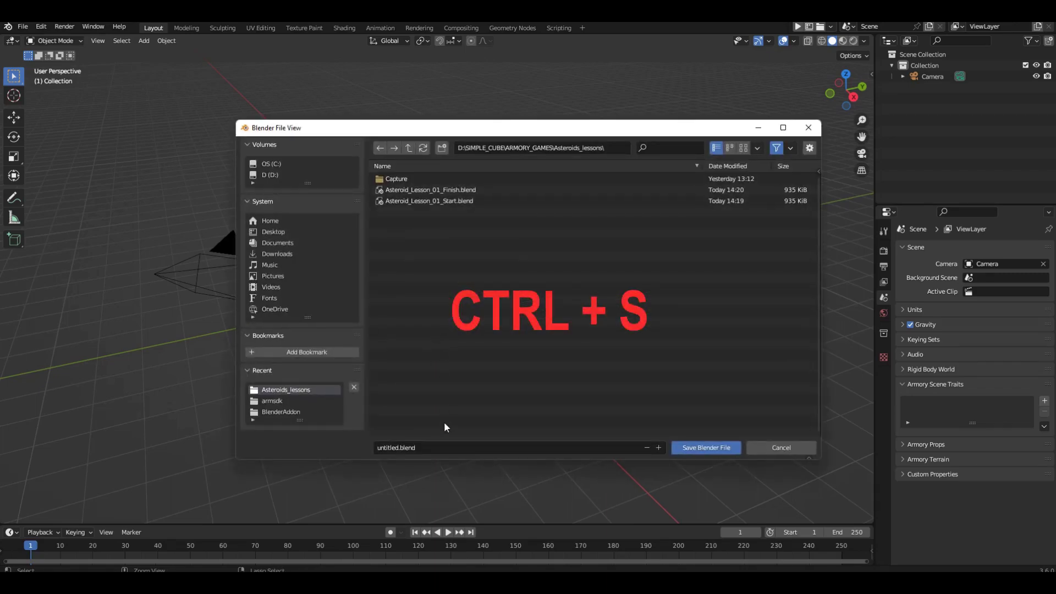
pyautogui.click(273, 164)
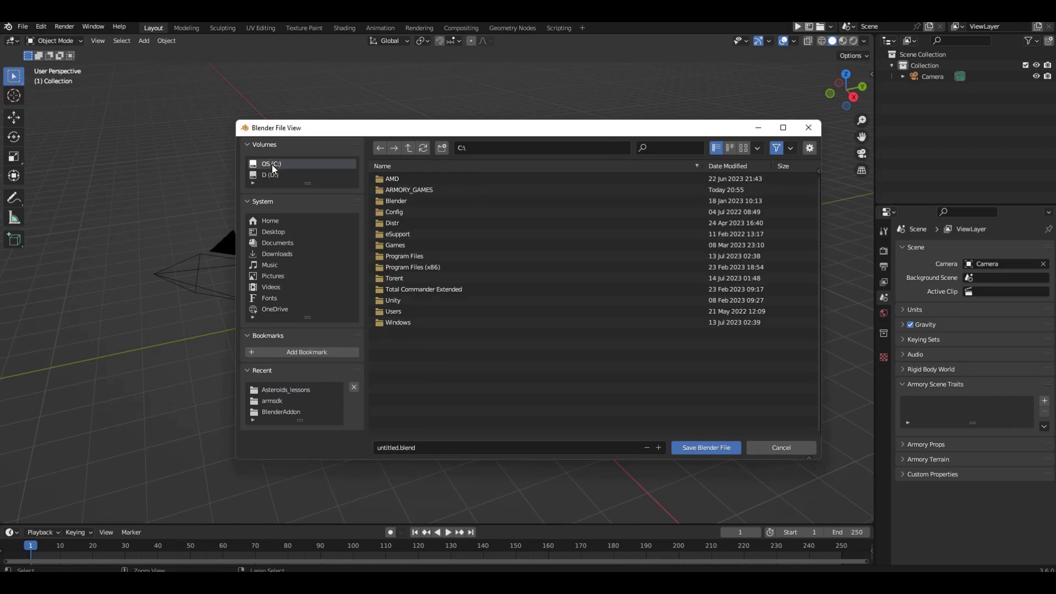
pyautogui.click(404, 186)
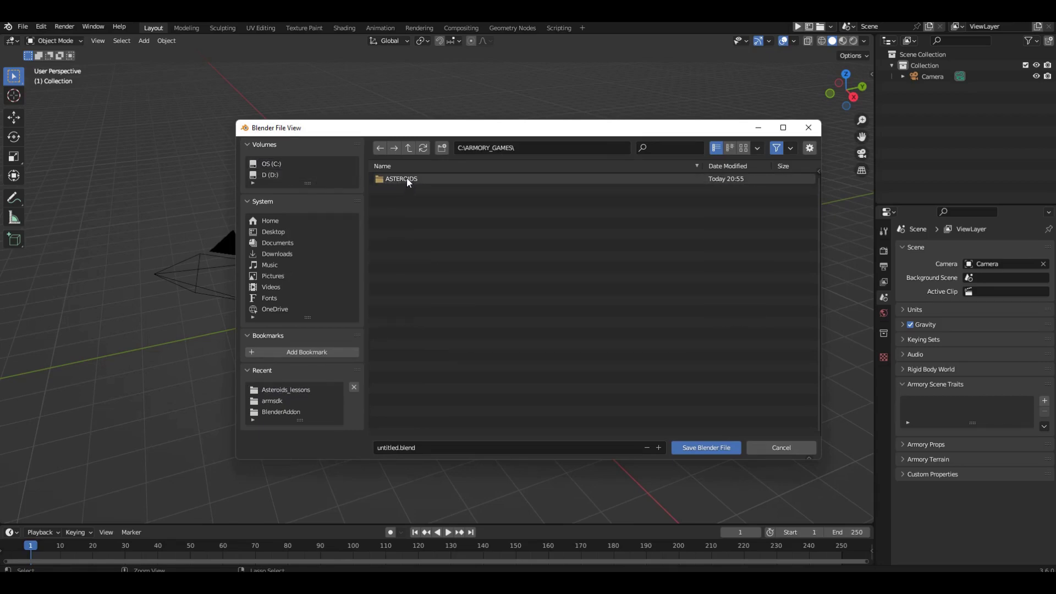
pyautogui.click(407, 179)
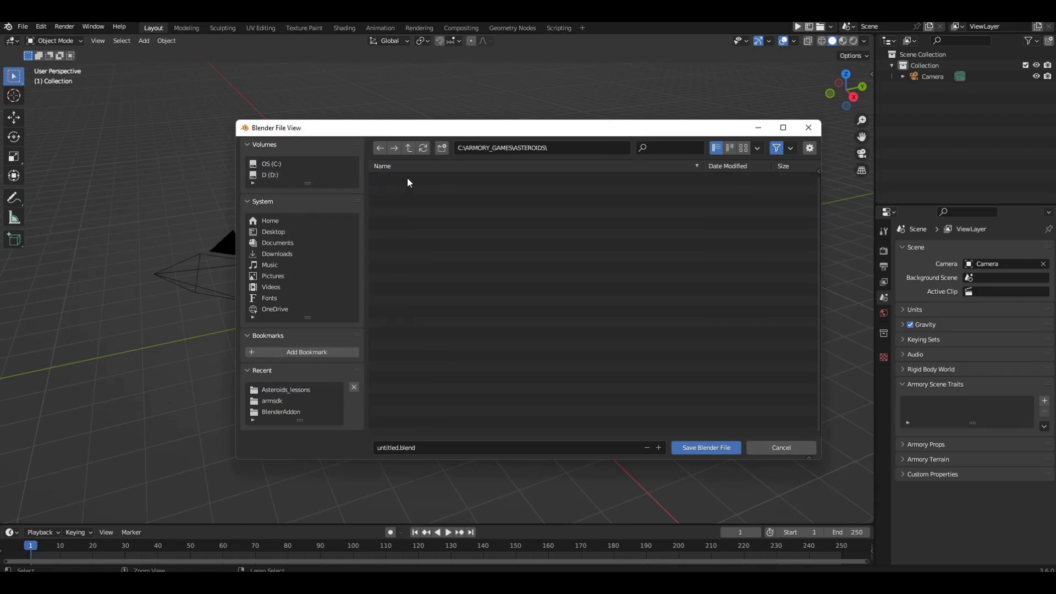
pyautogui.click(461, 447)
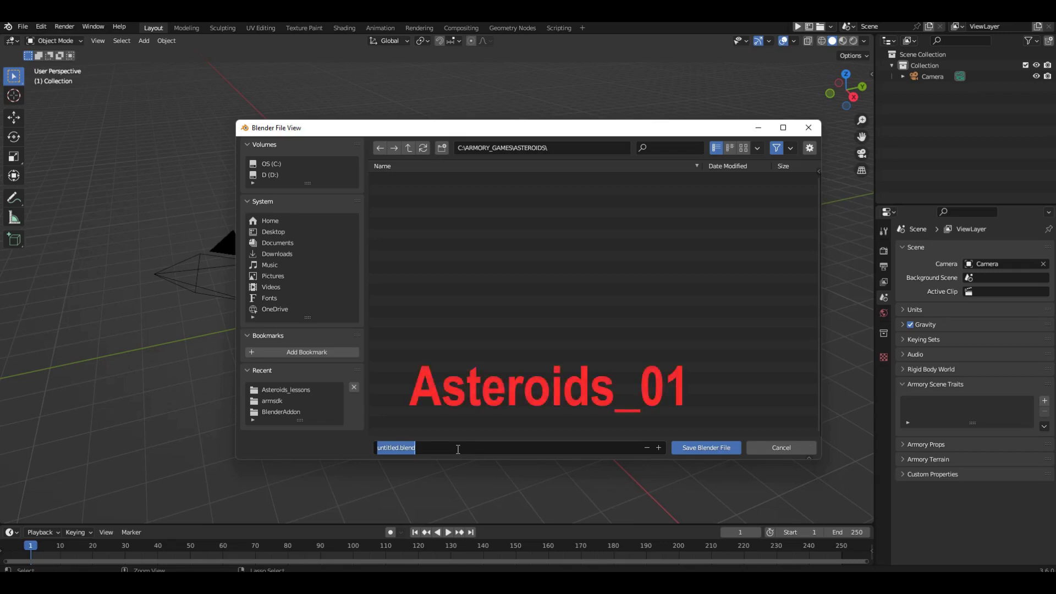
pyautogui.press('BackSpace')
pyautogui.write('Asteroids_01')
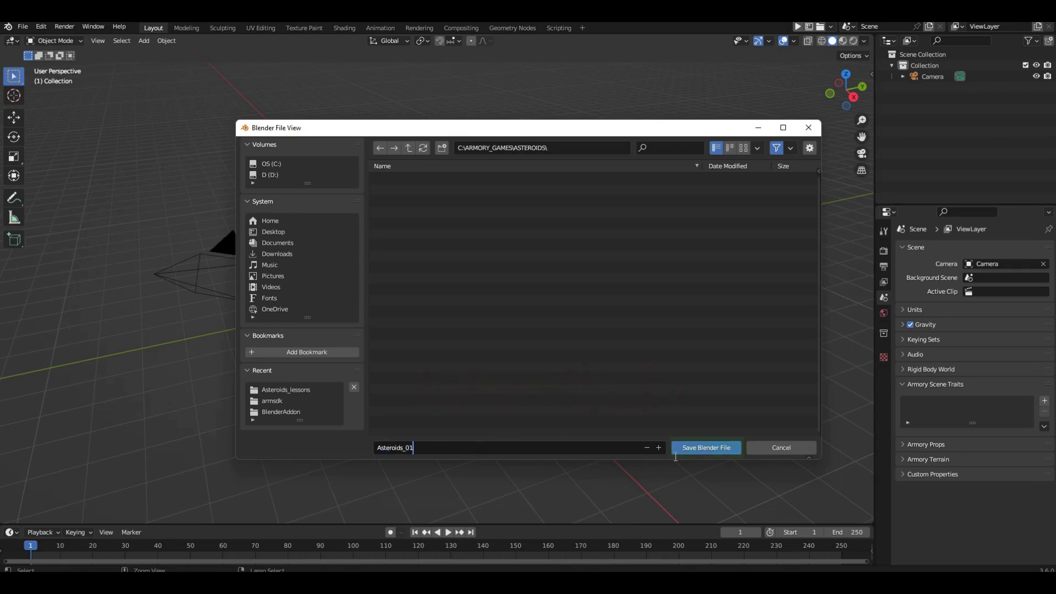
pyautogui.click(708, 448)
pyautogui.click(709, 450)
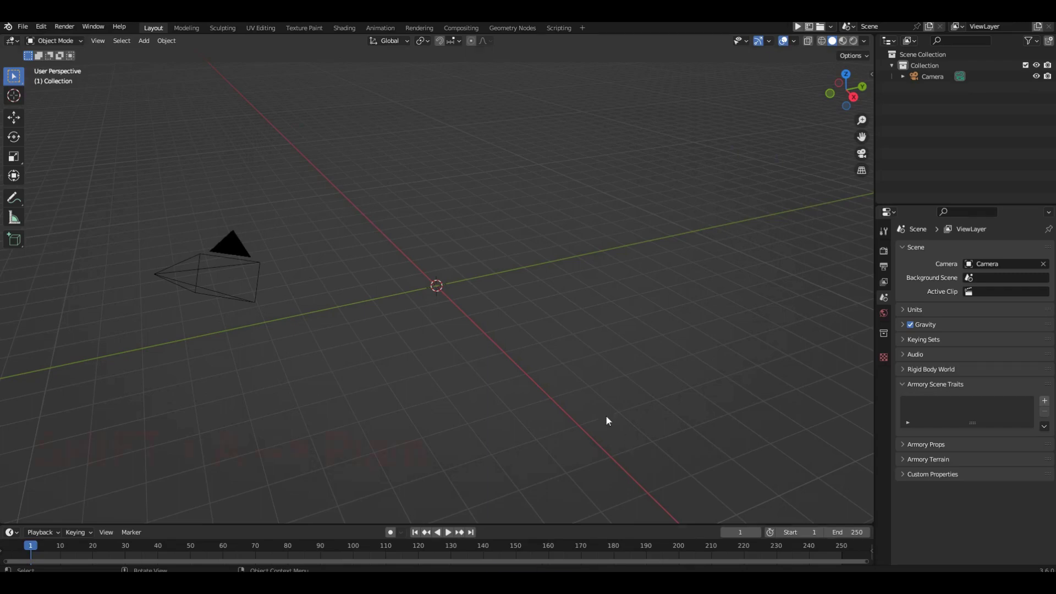
# Add a plane mesh at the world origin.
pyautogui.hotkey('shift', 'a')
pyautogui.moveTo(545, 383)
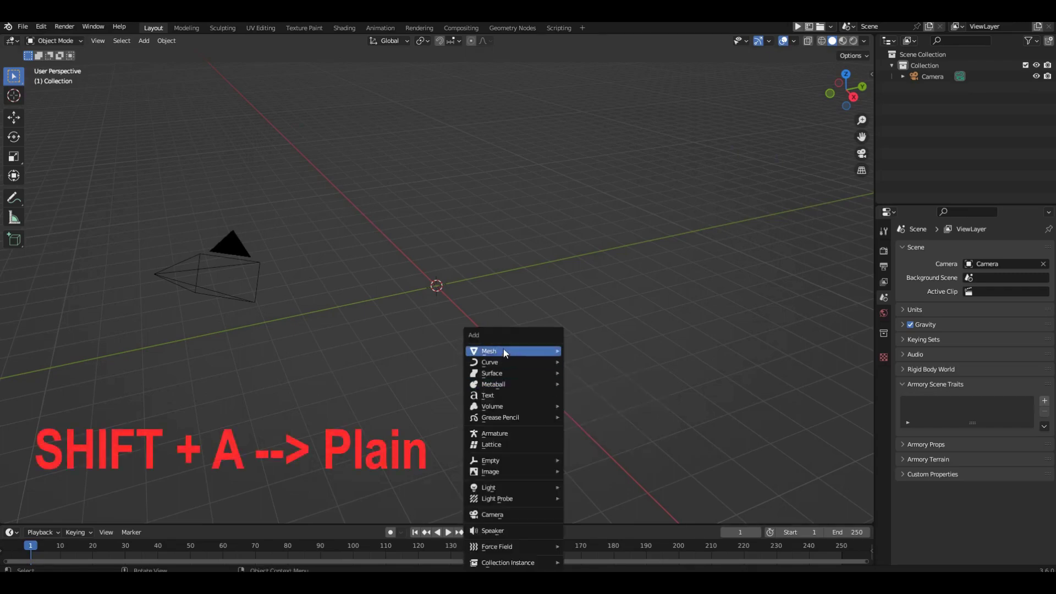
pyautogui.moveTo(519, 350)
pyautogui.click(612, 354)
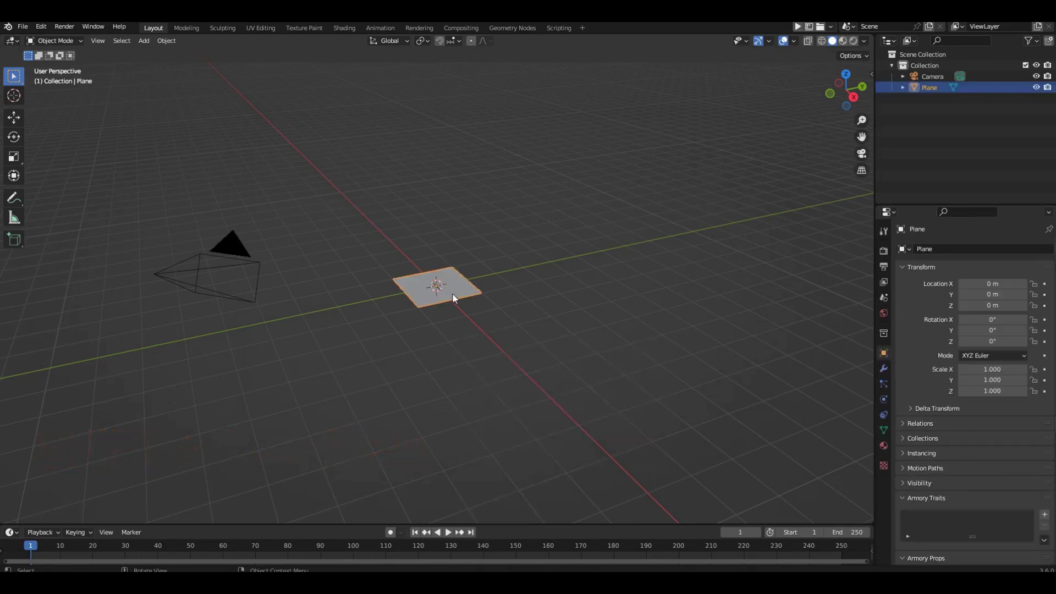
# Put the plane in Edit Mode and enable Absolute Grid Snap for increment snapping.
pyautogui.press('KP_7')
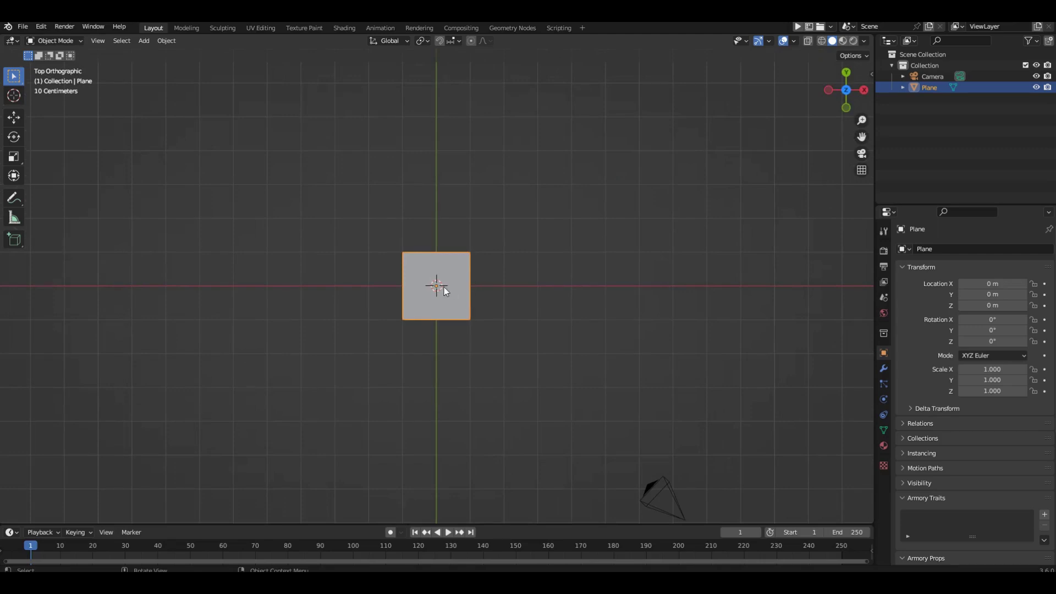
pyautogui.scroll(5, 500, 208)
pyautogui.scroll(-1, 492, 249)
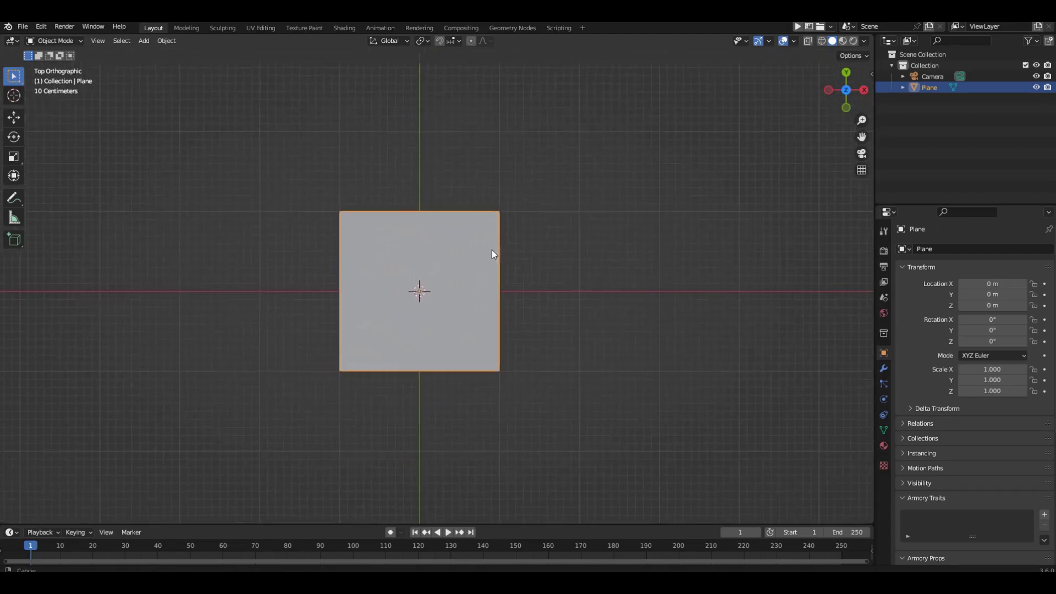
pyautogui.keyDown('shift'); pyautogui.moveTo(491, 250); pyautogui.dragTo(436, 283, button='middle'); pyautogui.keyUp('shift')
pyautogui.press('Tab')
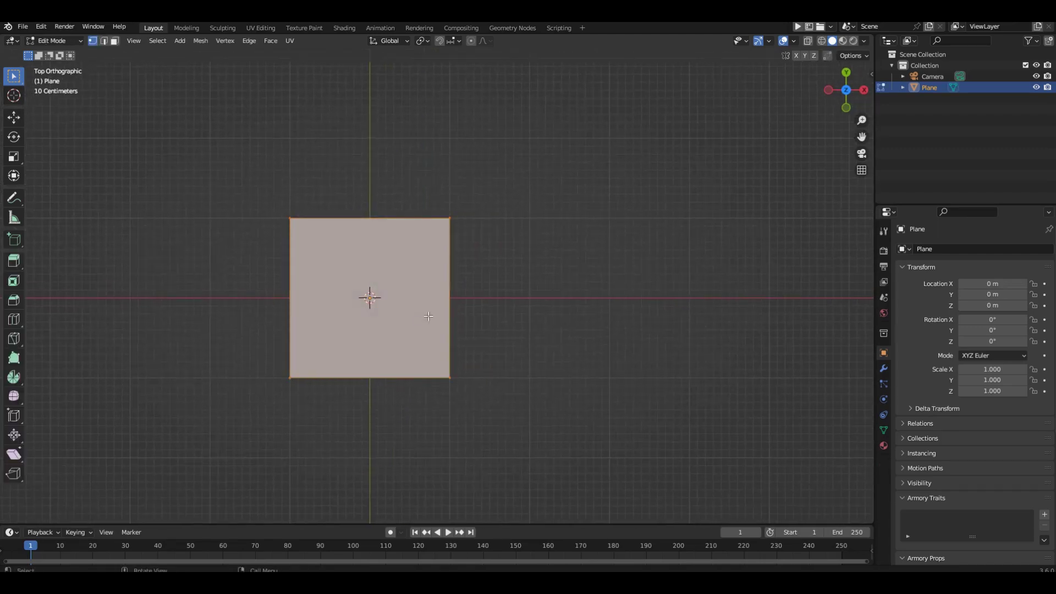
pyautogui.press('g')
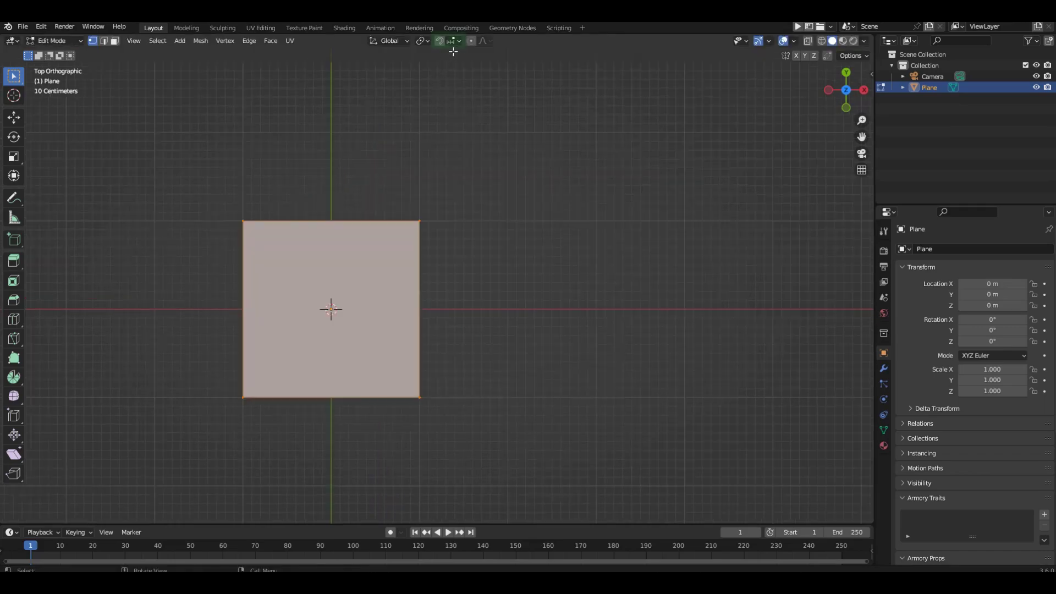
pyautogui.click(453, 40)
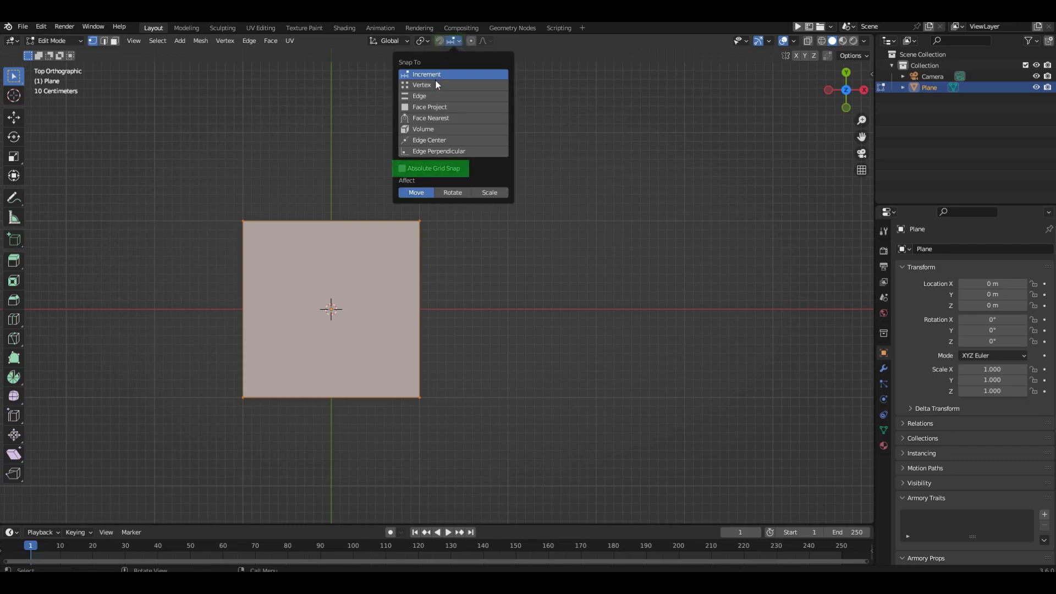
pyautogui.click(403, 168)
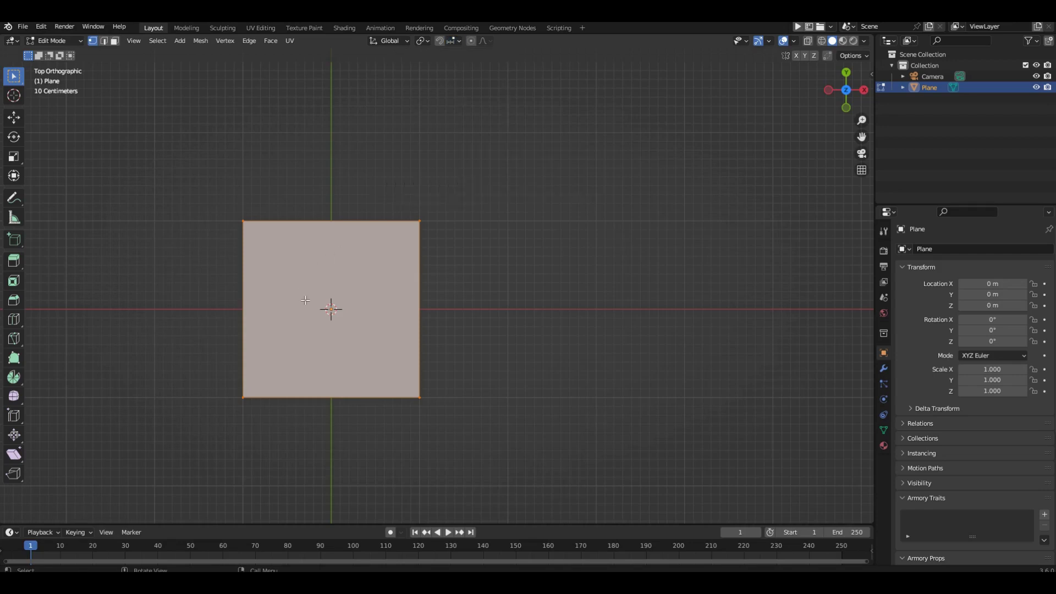
# Move the plane's mesh 1 m in X and 1 m in Y so its lower-left corner sits on the origin.
pyautogui.press('Tab')
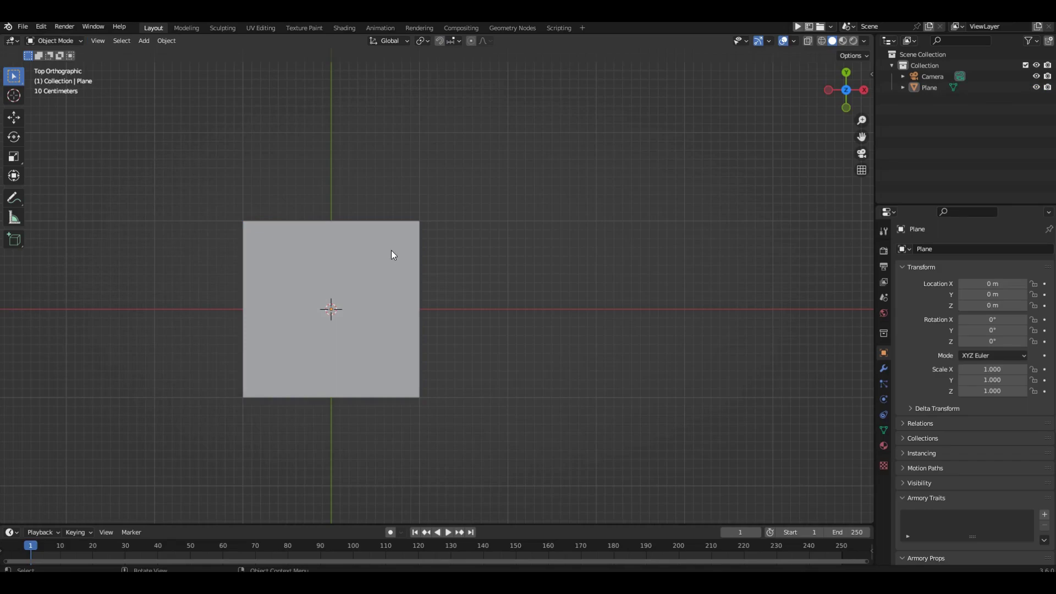
pyautogui.click(394, 252)
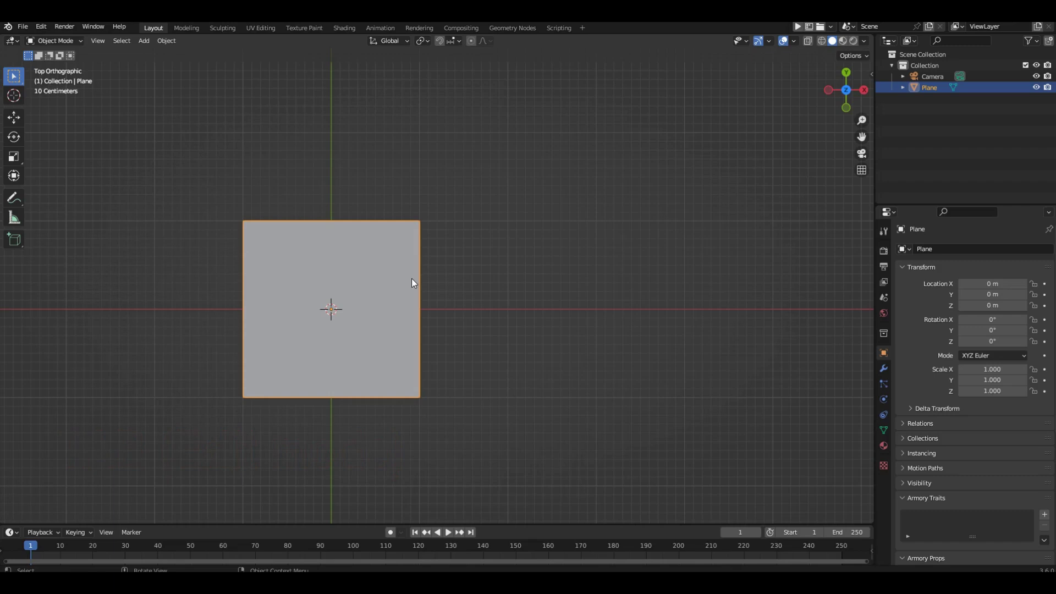
pyautogui.press('Tab')
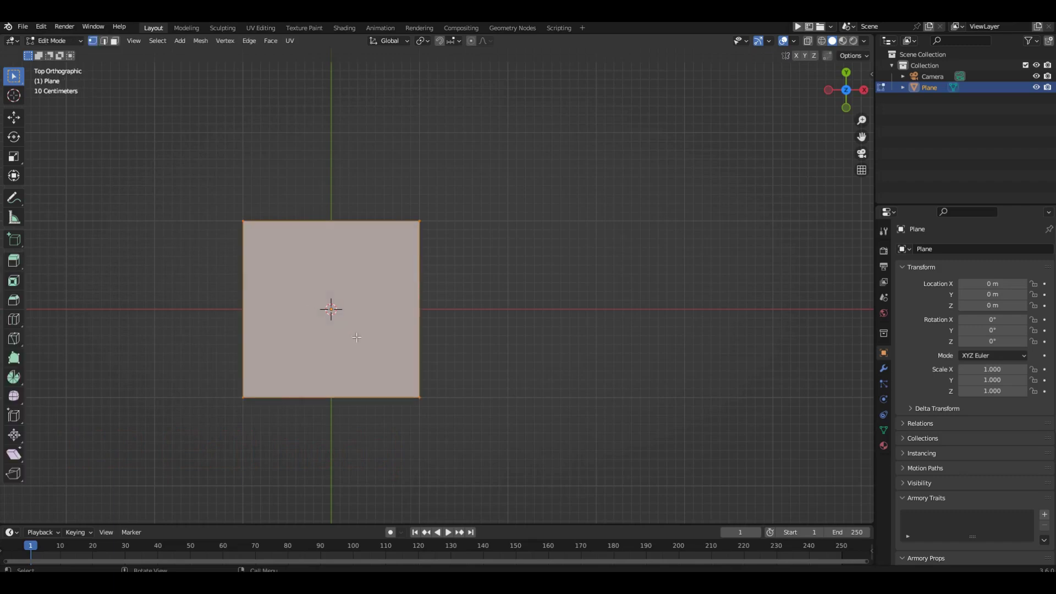
pyautogui.press('g')
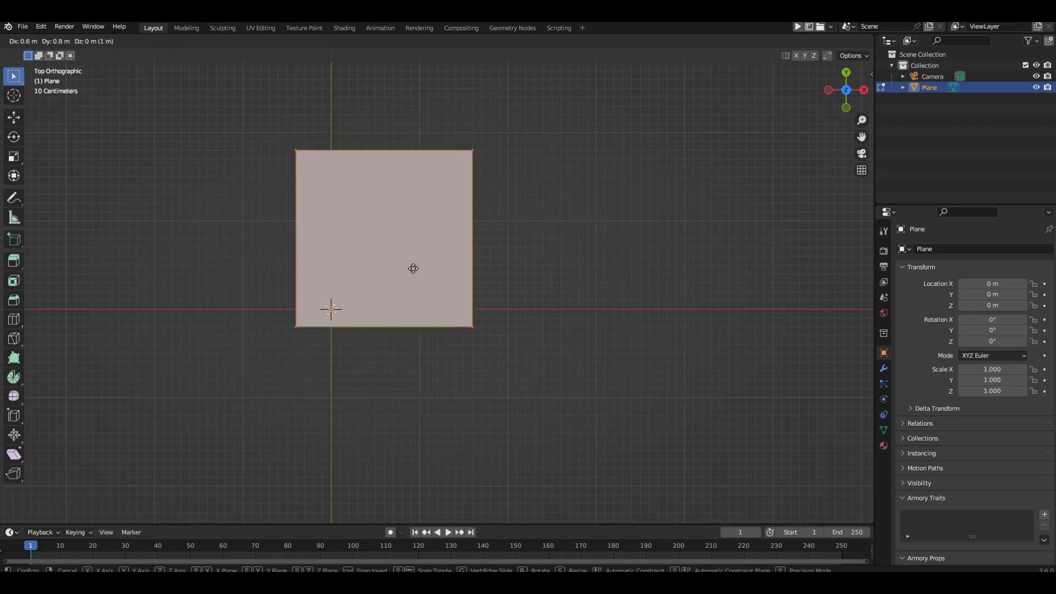
pyautogui.click(447, 250)
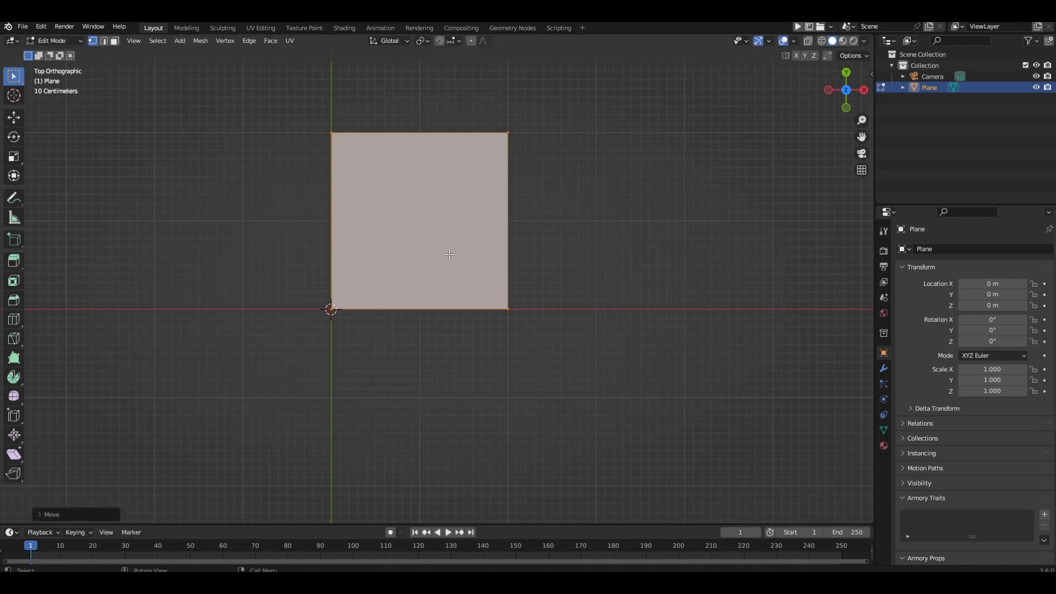
pyautogui.press('Tab')
# Try scaling the plane with its origin at the centre and with its origin at the lower-left corner.
pyautogui.scroll(-1, 450, 263)
pyautogui.keyDown('shift'); pyautogui.moveTo(450, 262); pyautogui.dragTo(383, 376, button='middle'); pyautogui.keyUp('shift')
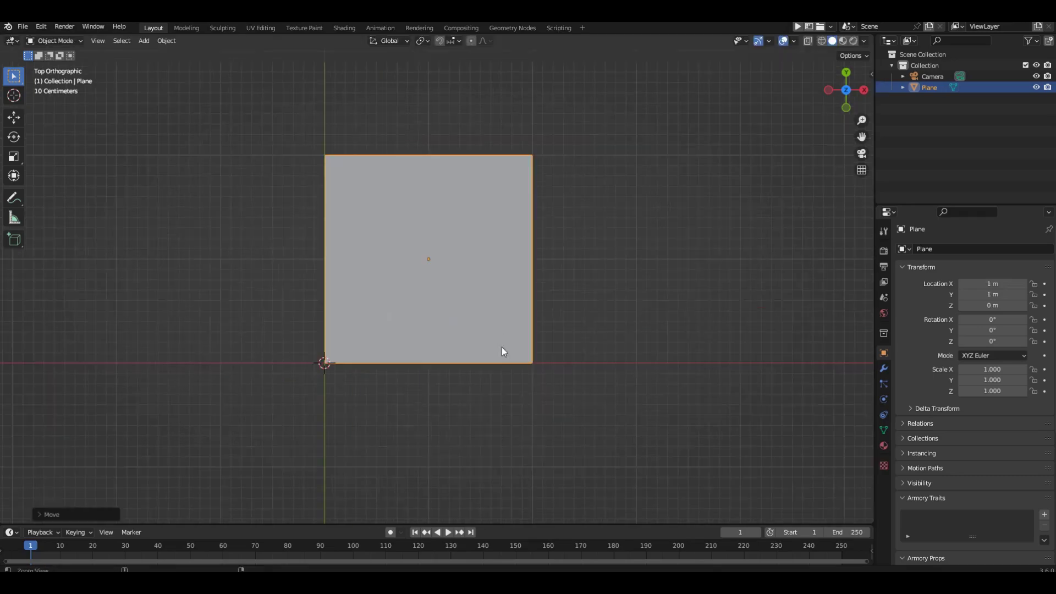
pyautogui.moveTo(438, 239)
pyautogui.mouseDown()
pyautogui.moveTo(418, 265)
pyautogui.moveTo(437, 242)
pyautogui.mouseUp()
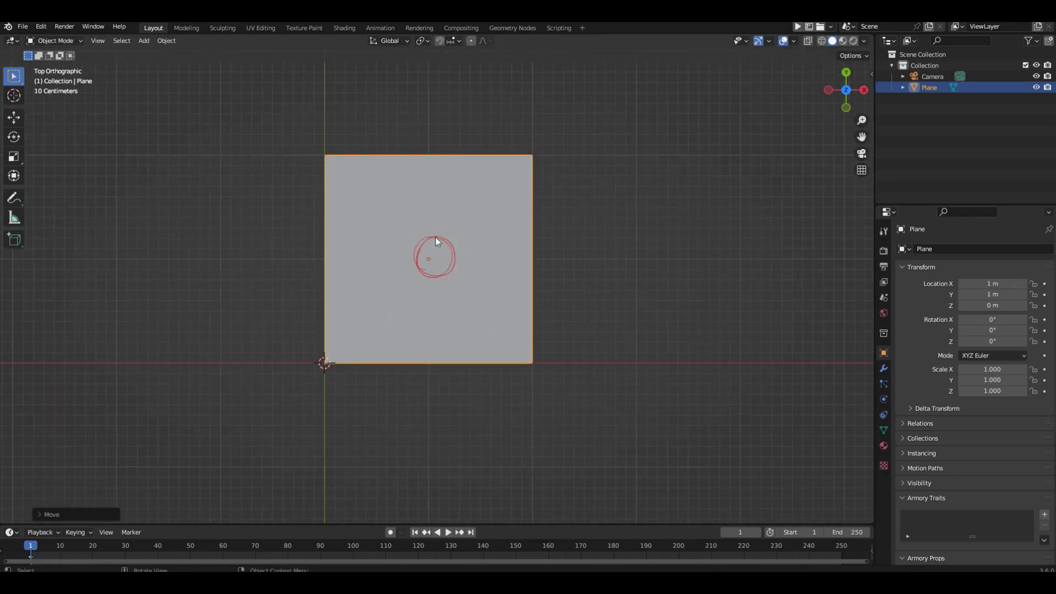
pyautogui.rightClick(489, 245)
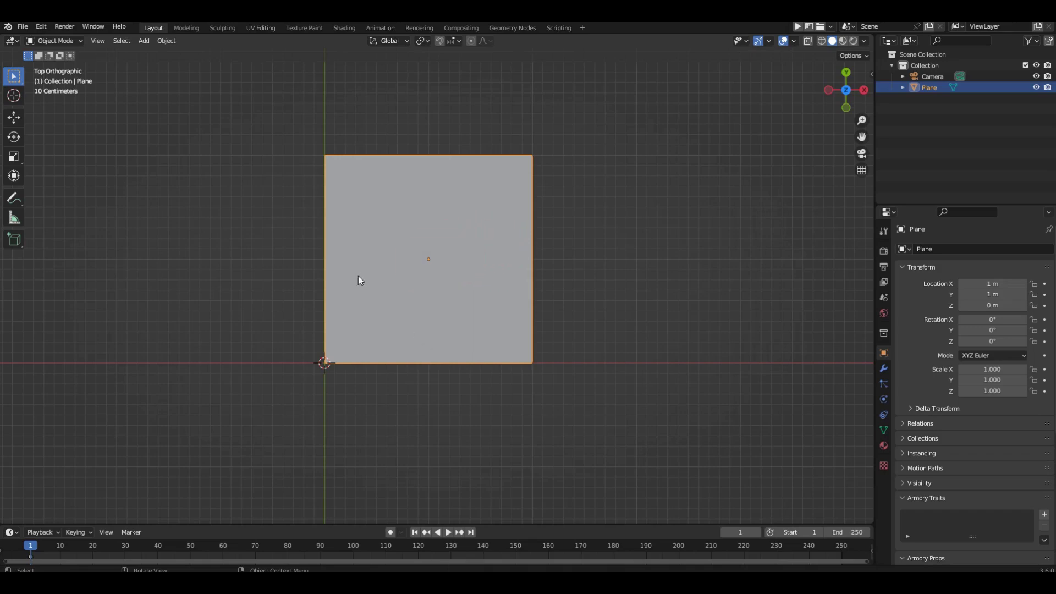
pyautogui.press('s')
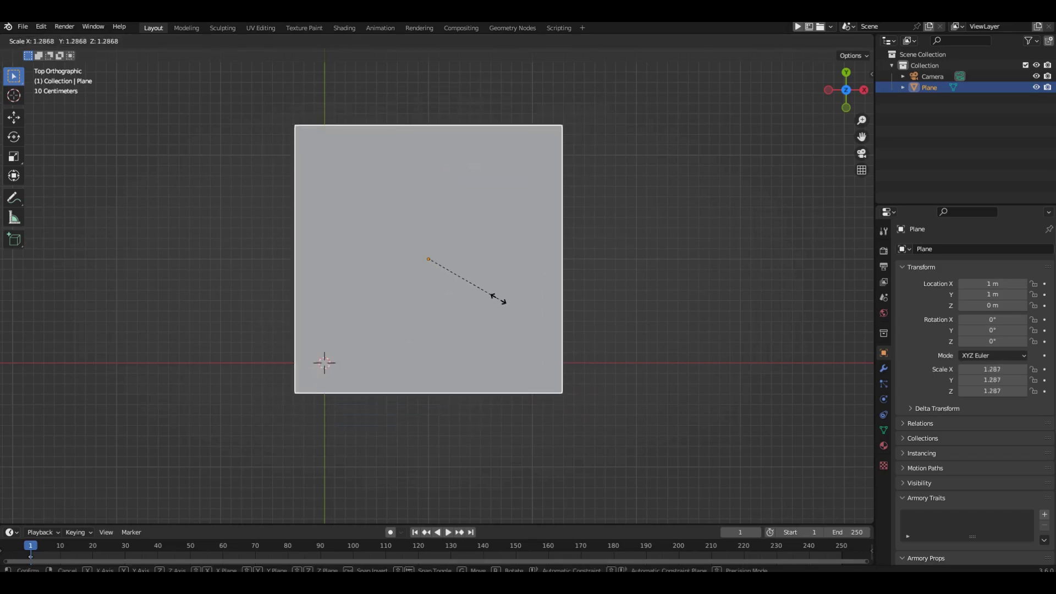
pyautogui.rightClick(497, 267)
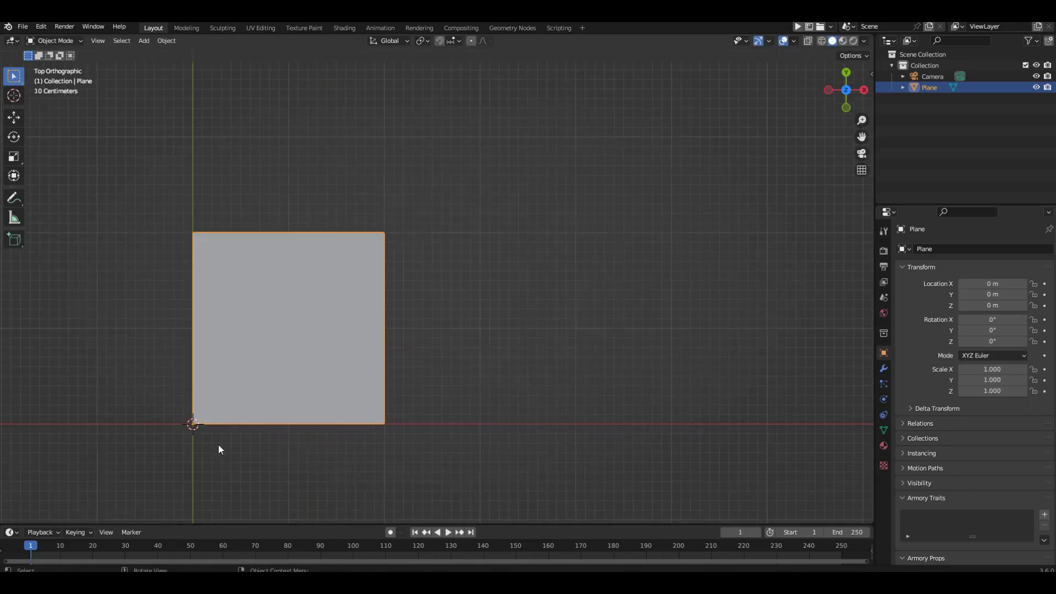
pyautogui.moveTo(190, 430)
pyautogui.mouseDown()
pyautogui.moveTo(207, 406)
pyautogui.moveTo(176, 347)
pyautogui.moveTo(192, 340)
pyautogui.mouseUp()
pyautogui.press('s')
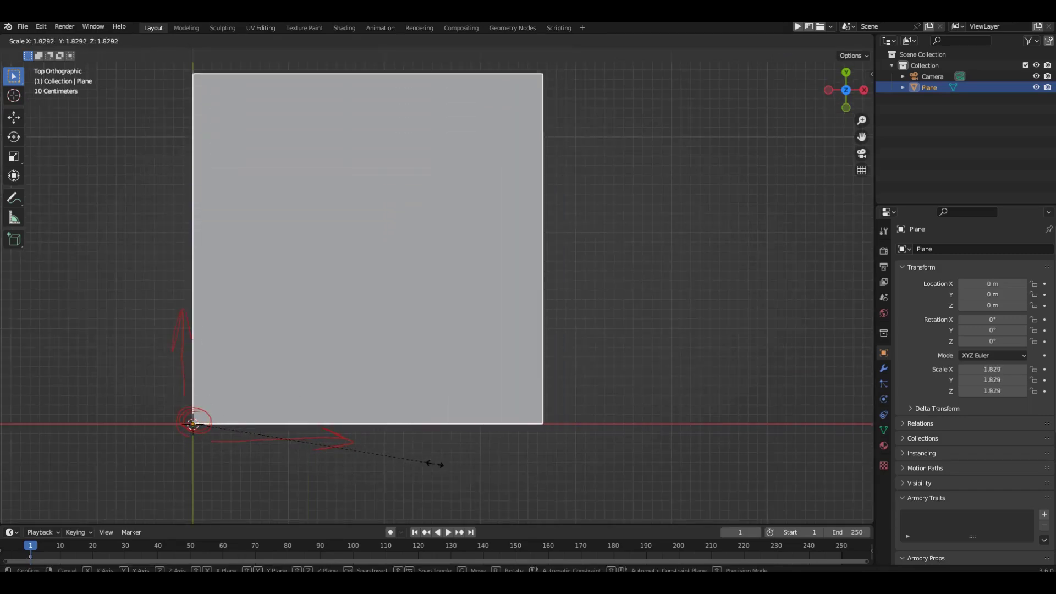
pyautogui.rightClick(295, 439)
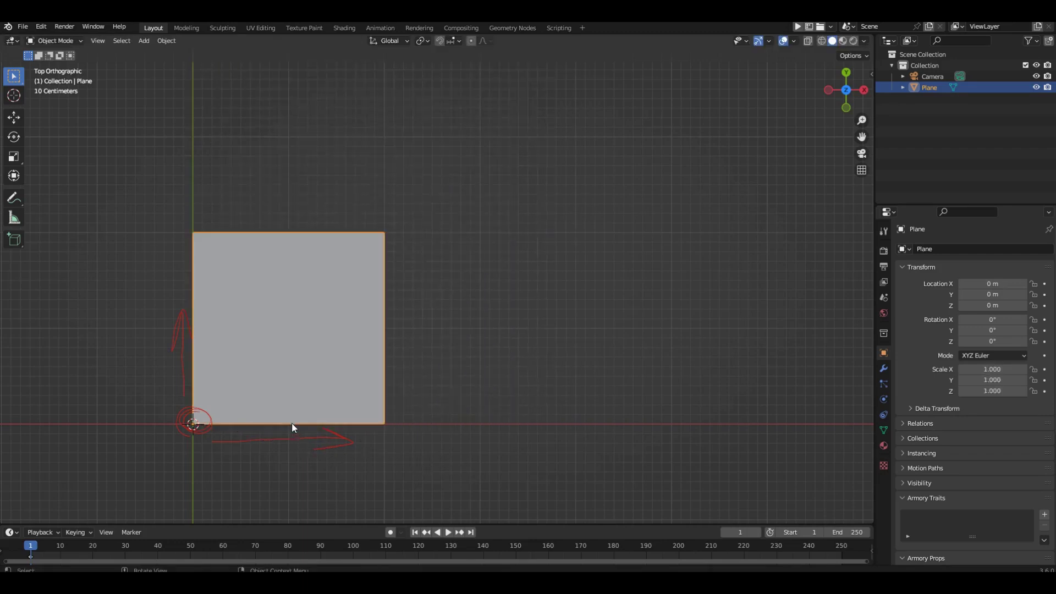
pyautogui.moveTo(181, 330); pyautogui.dragTo(244, 426, button='right')
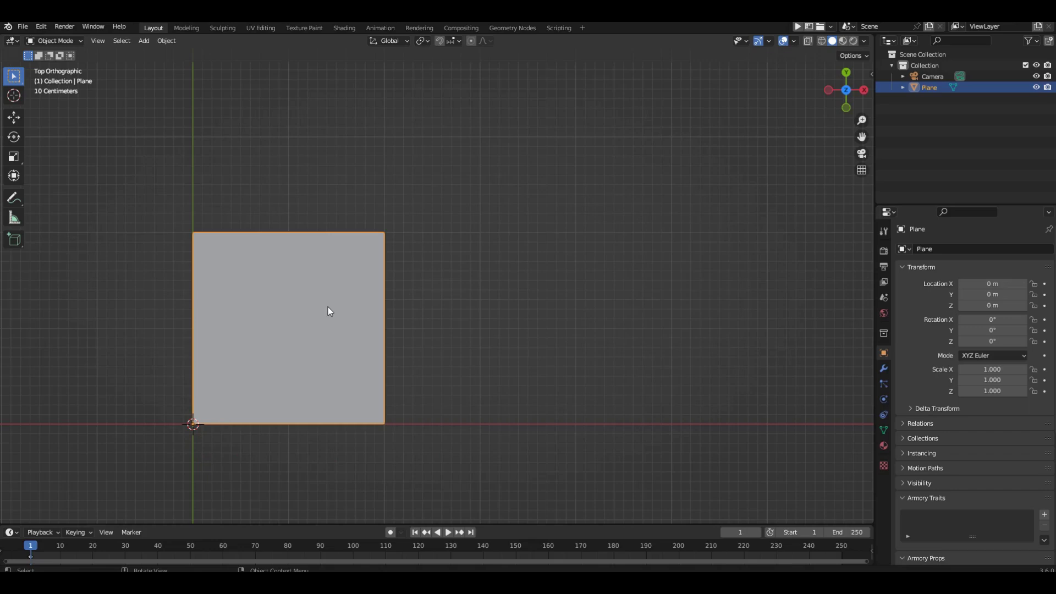
# Set the plane's dimensions to 1.5 m in X and 1 m in Y, and apply its scale.
pyautogui.click(582, 339)
pyautogui.press('n')
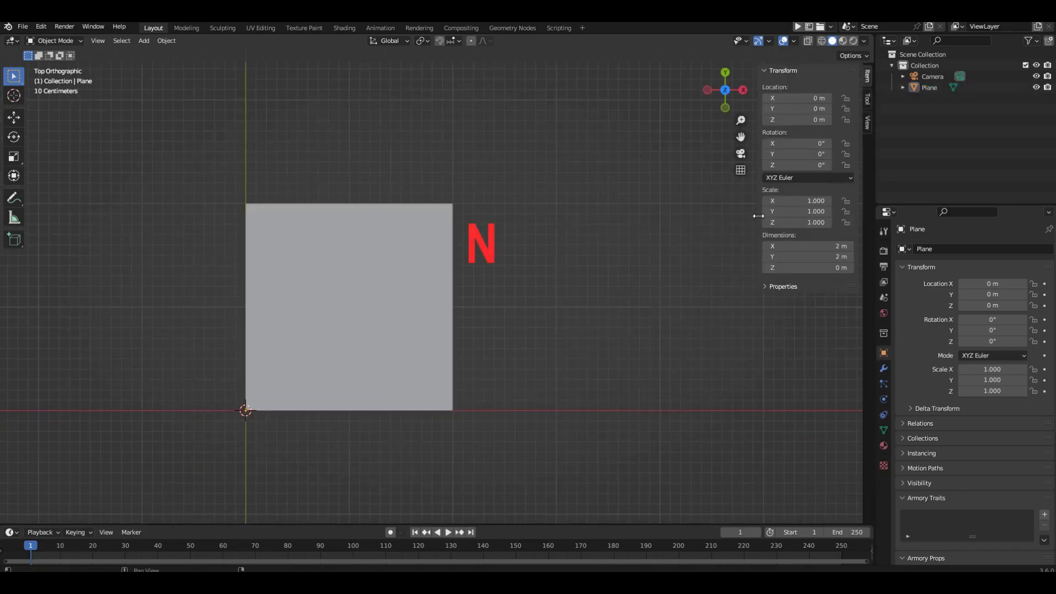
pyautogui.moveTo(757, 215); pyautogui.dragTo(730, 216)
pyautogui.click(821, 246)
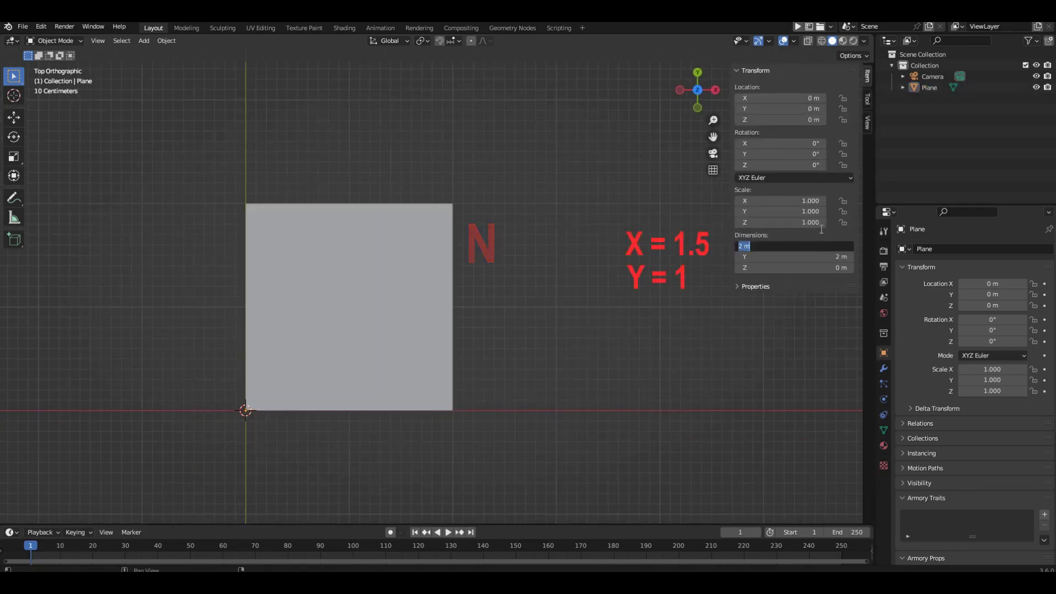
pyautogui.write('1.5')
pyautogui.press('Tab')
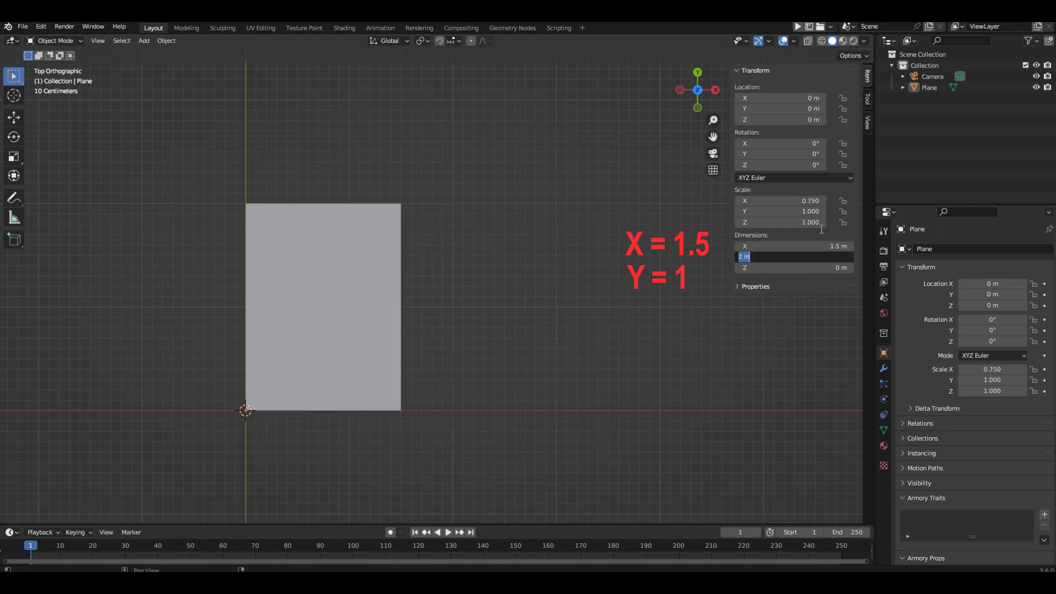
pyautogui.write('1')
pyautogui.press('Return')
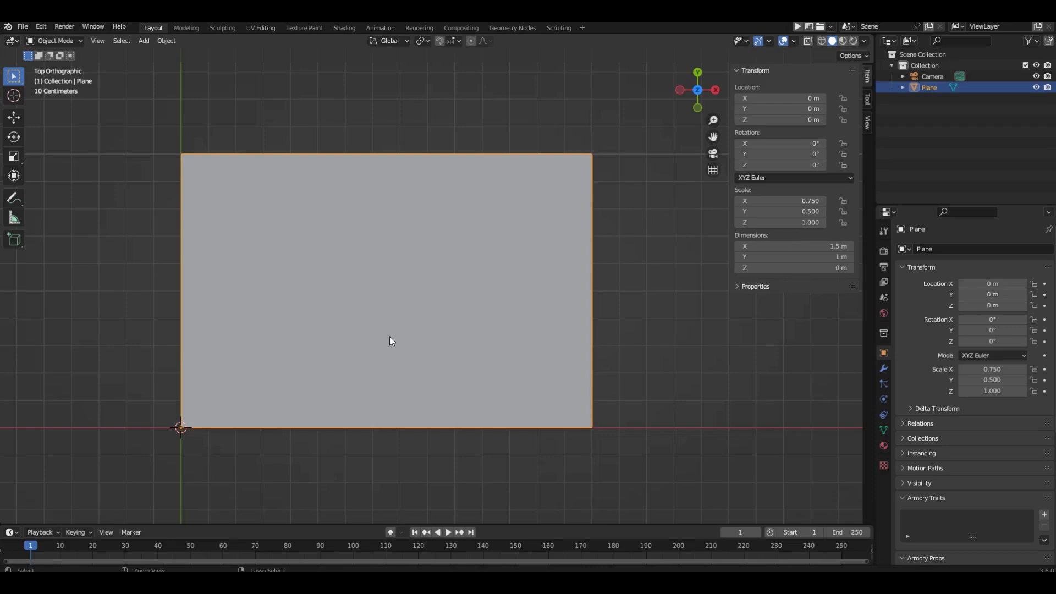
pyautogui.hotkey('ctrl', 'a')
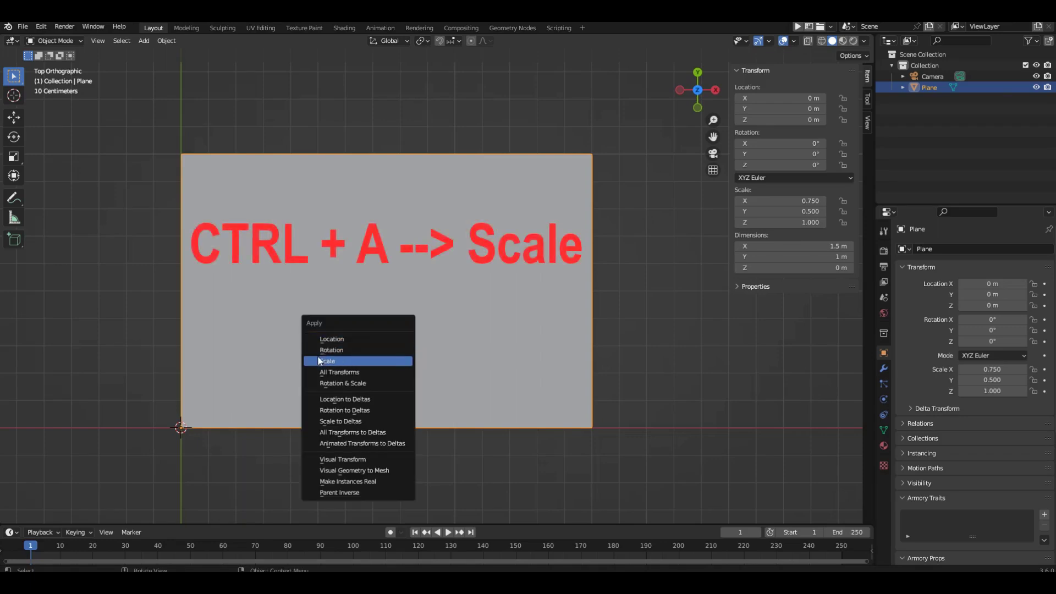
pyautogui.click(349, 361)
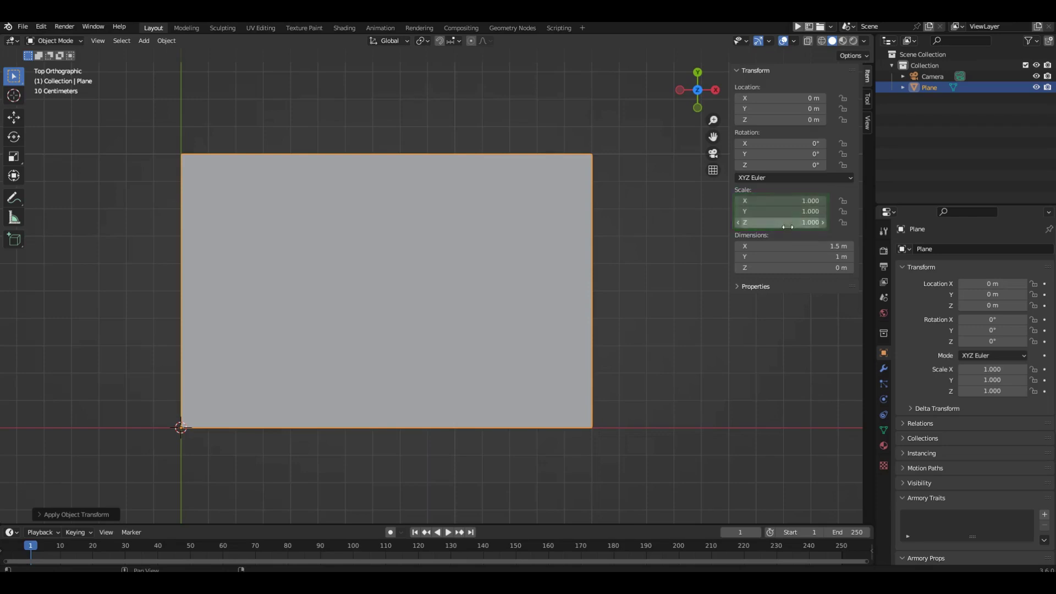
# Switch to the Animation workspace and change the camera's lens type to Orthographic.
pyautogui.click(388, 29)
pyautogui.keyDown('shift'); pyautogui.moveTo(240, 231); pyautogui.dragTo(250, 247, button='middle'); pyautogui.keyUp('shift')
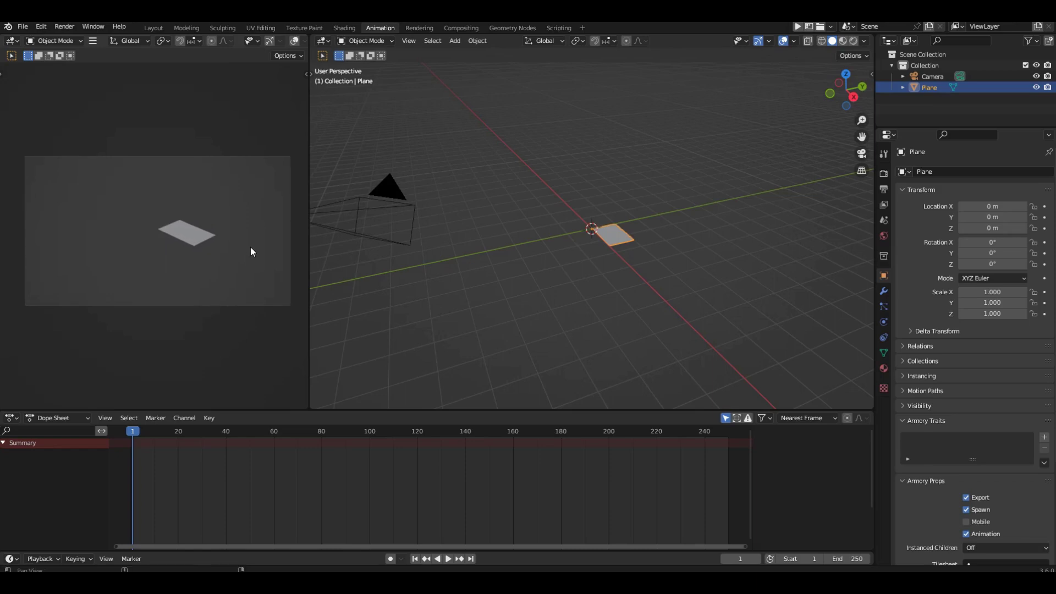
pyautogui.moveTo(539, 238); pyautogui.dragTo(676, 206, button='middle')
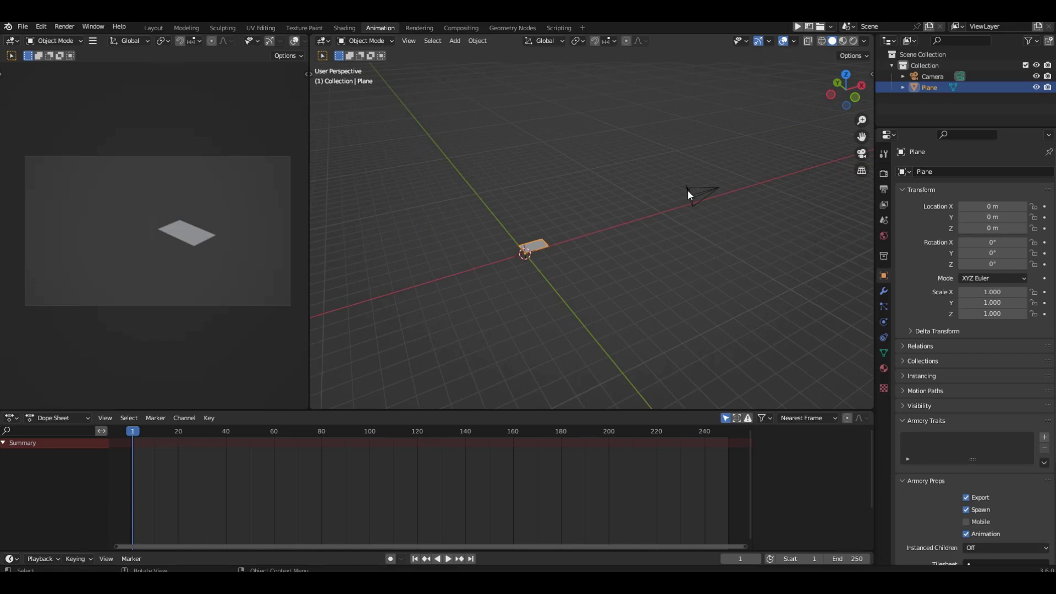
pyautogui.click(688, 191)
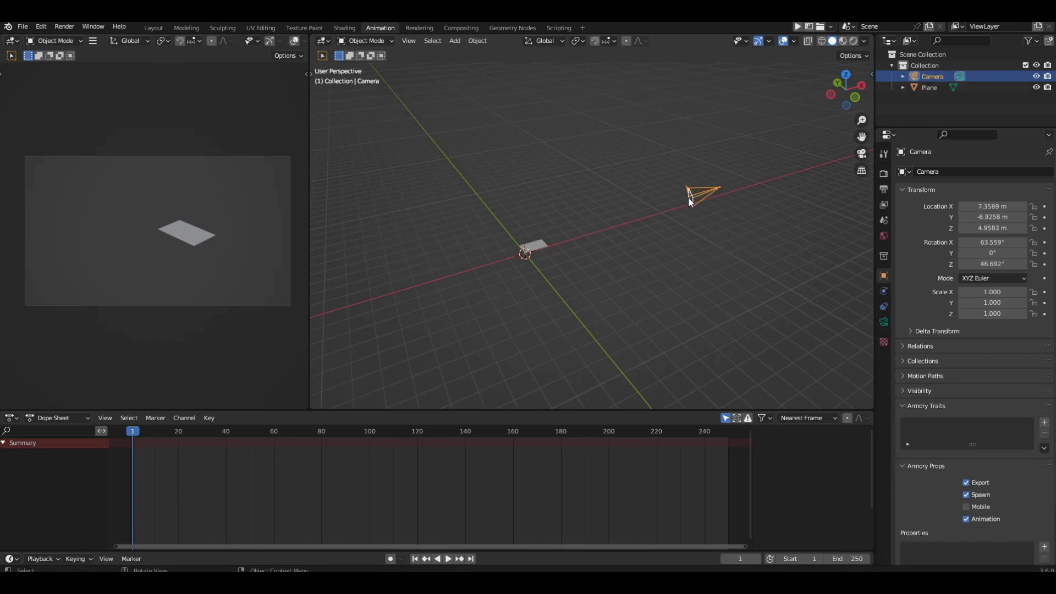
pyautogui.click(884, 321)
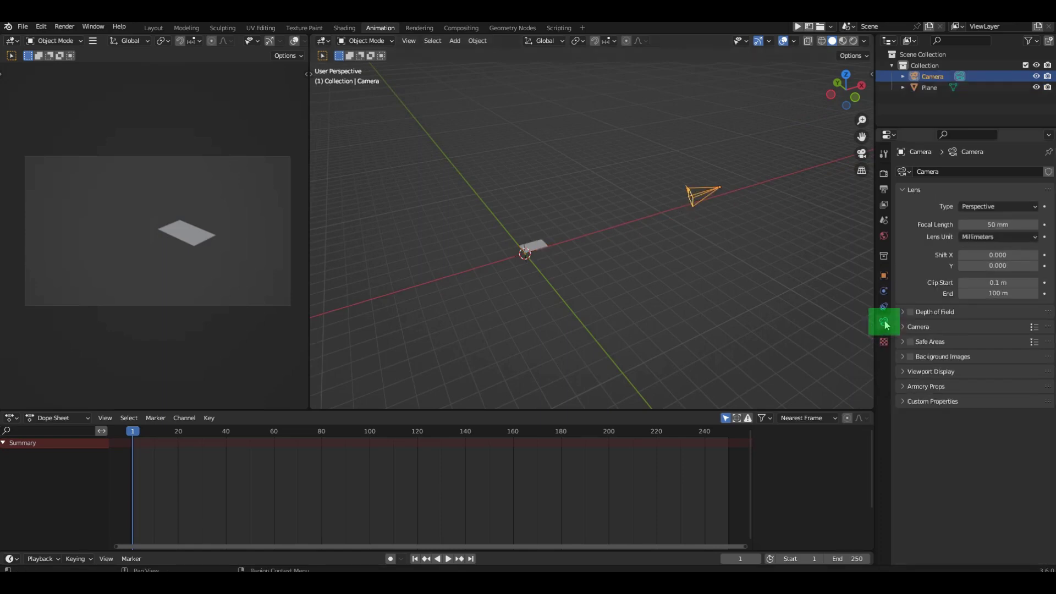
pyautogui.click(1036, 207)
pyautogui.click(998, 230)
pyautogui.moveTo(731, 230)
pyautogui.mouseDown(button='middle')
pyautogui.moveTo(676, 220)
pyautogui.moveTo(723, 239)
pyautogui.mouseUp(button='middle')
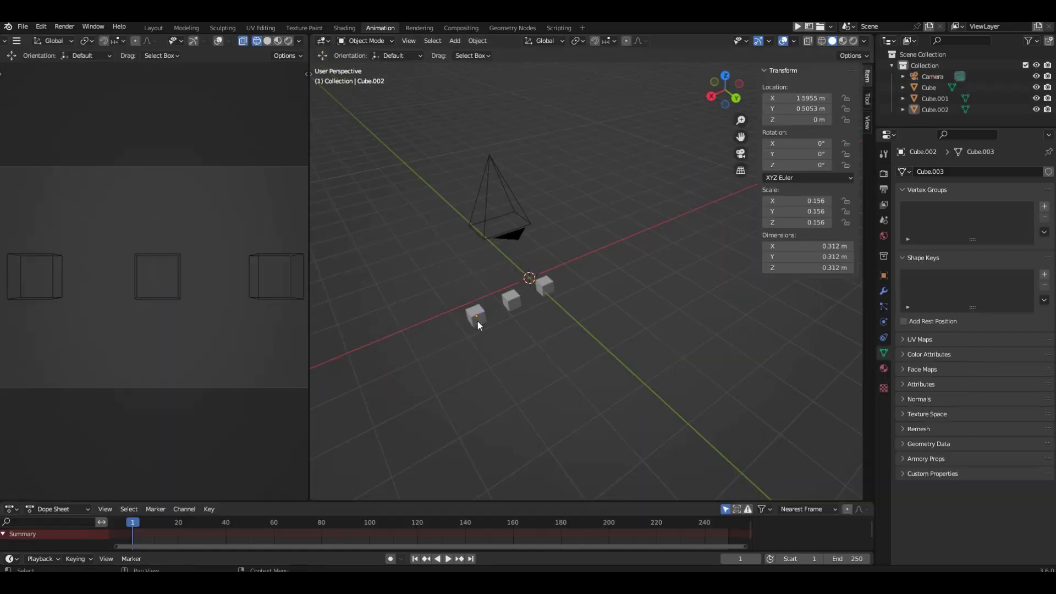
# Lower Cube.002 and Cube.001 along Z to compare their apparent sizes in the perspective camera view.
pyautogui.click(472, 315)
pyautogui.moveTo(481, 256); pyautogui.dragTo(492, 317)
pyautogui.click(520, 285)
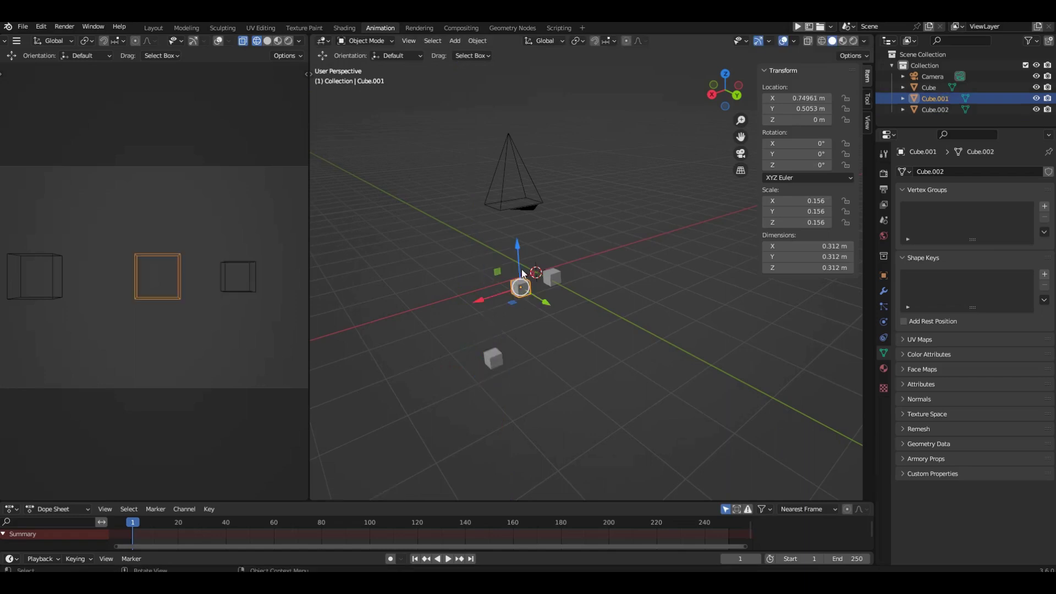
pyautogui.moveTo(517, 245); pyautogui.dragTo(563, 445)
pyautogui.moveTo(575, 338); pyautogui.dragTo(576, 260, button='middle')
pyautogui.click(576, 261)
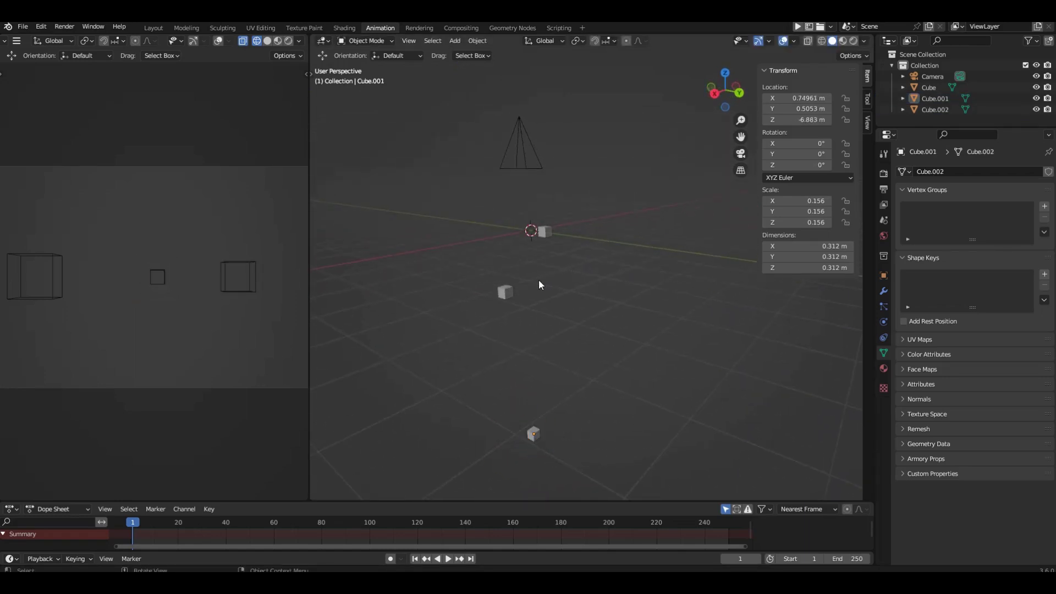
# Raise Cube.001 along Z to about -0.38 m while checking its size in the orthographic camera view.
pyautogui.moveTo(500, 118)
pyautogui.mouseDown()
pyautogui.moveTo(504, 270)
pyautogui.moveTo(525, 246)
pyautogui.moveTo(536, 409)
pyautogui.mouseUp()
pyautogui.moveTo(537, 121); pyautogui.dragTo(541, 208)
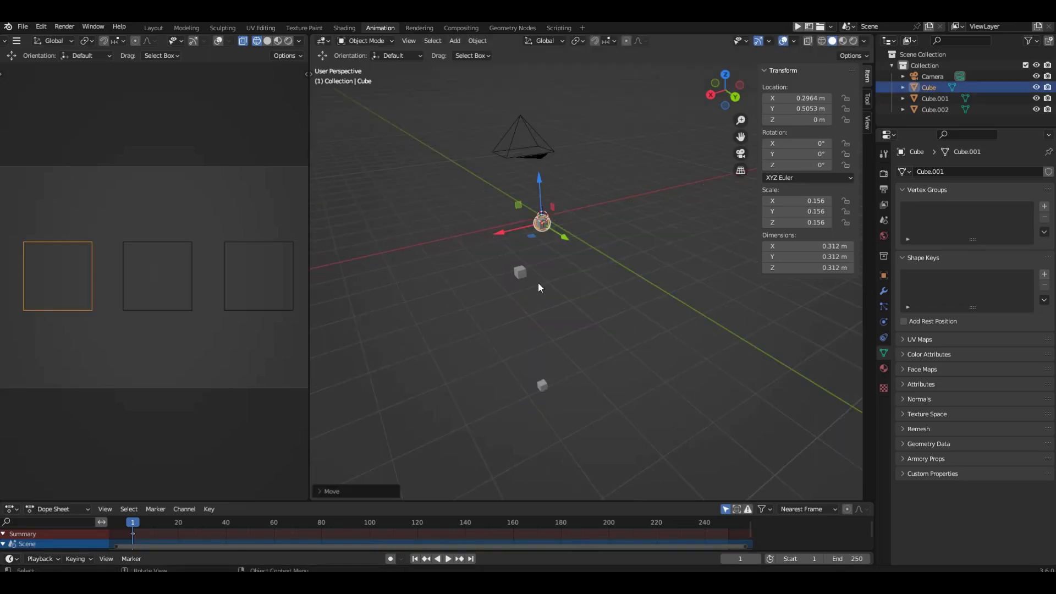
pyautogui.moveTo(538, 287); pyautogui.dragTo(523, 368, button='middle')
pyautogui.click(567, 313)
pyautogui.click(514, 381)
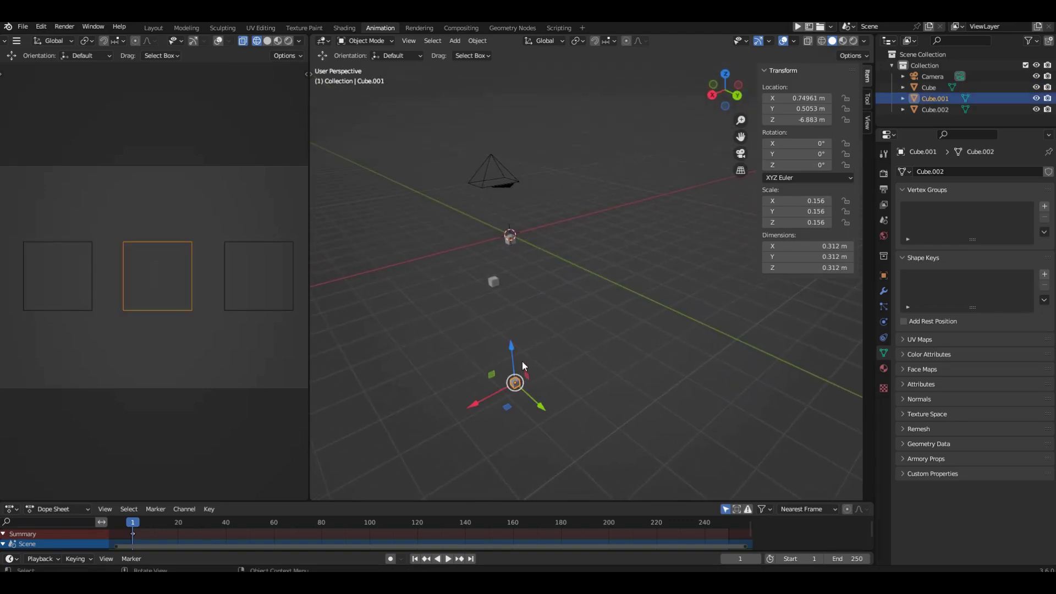
pyautogui.press('g')
pyautogui.press('z')
pyautogui.click(525, 199)
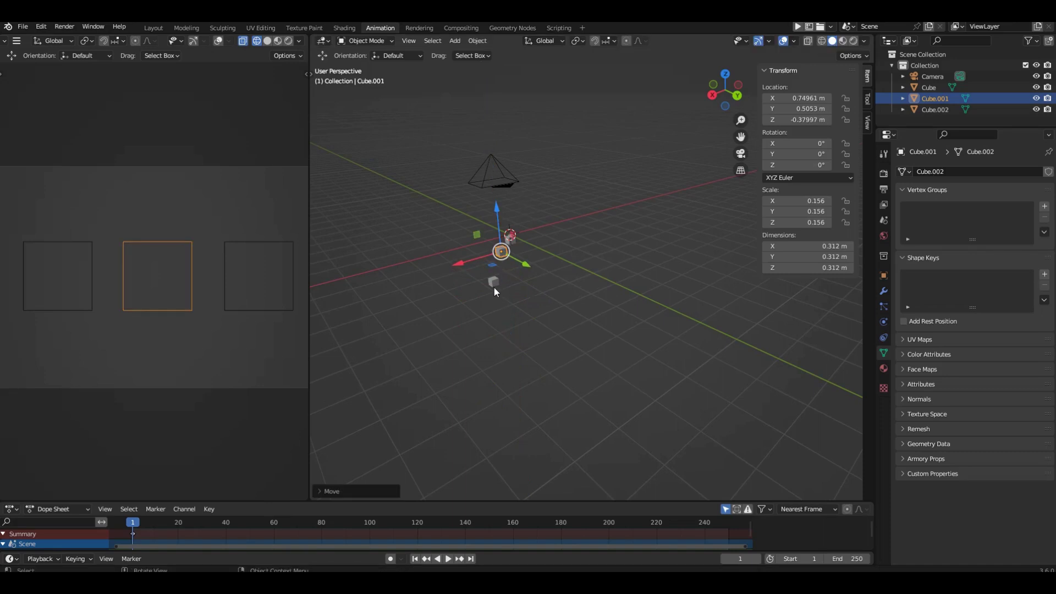
# Raise Cube.002 along Z close to the other cubes, and Cube.001 to a Z location of about 0.03 m.
pyautogui.click(494, 282)
pyautogui.press('g')
pyautogui.press('z')
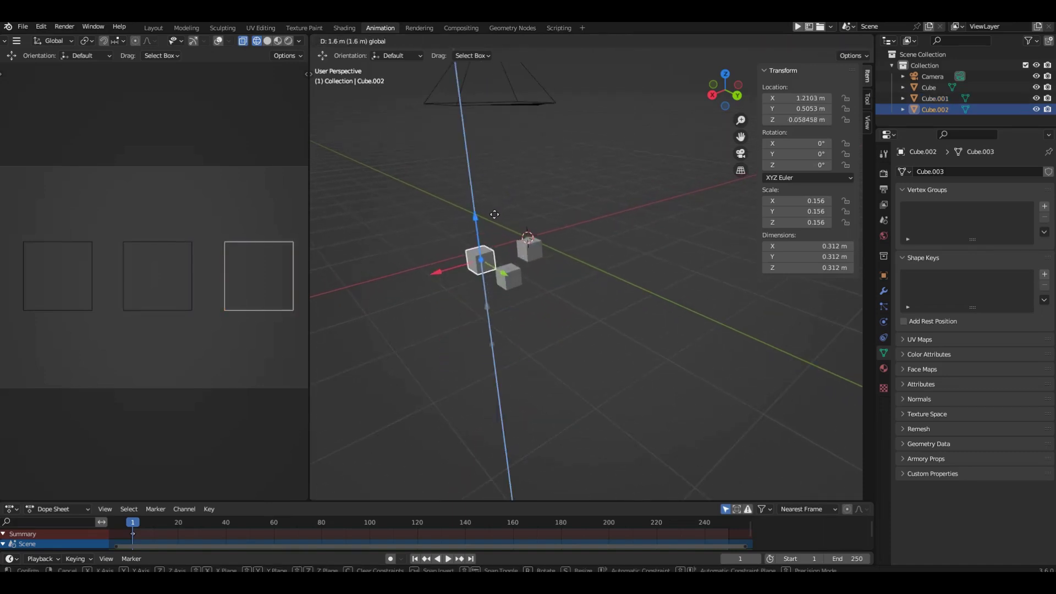
pyautogui.click(483, 258)
pyautogui.click(508, 275)
pyautogui.press('g')
pyautogui.press('z')
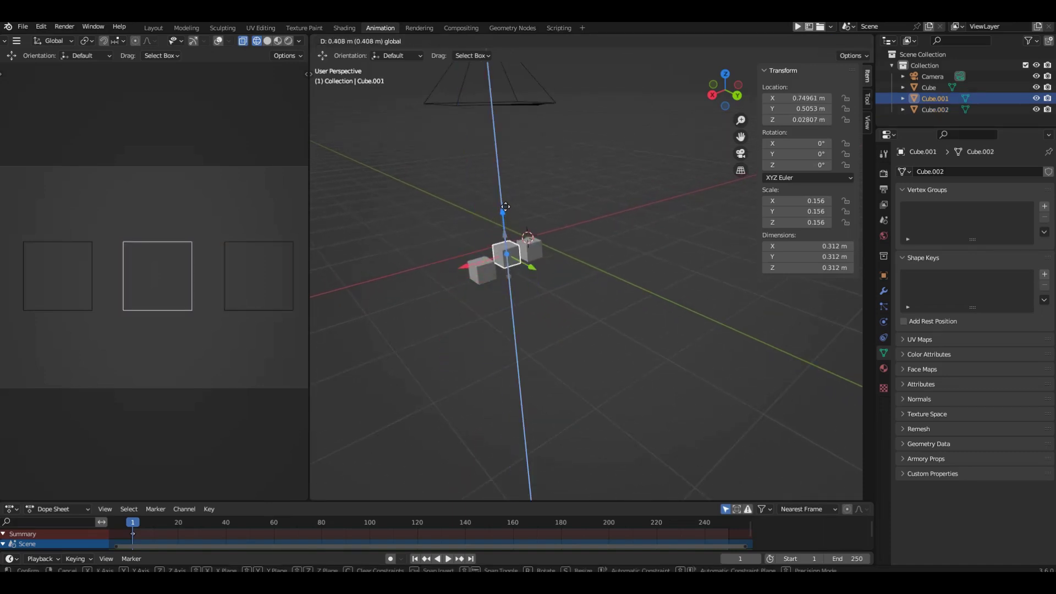
pyautogui.click(504, 207)
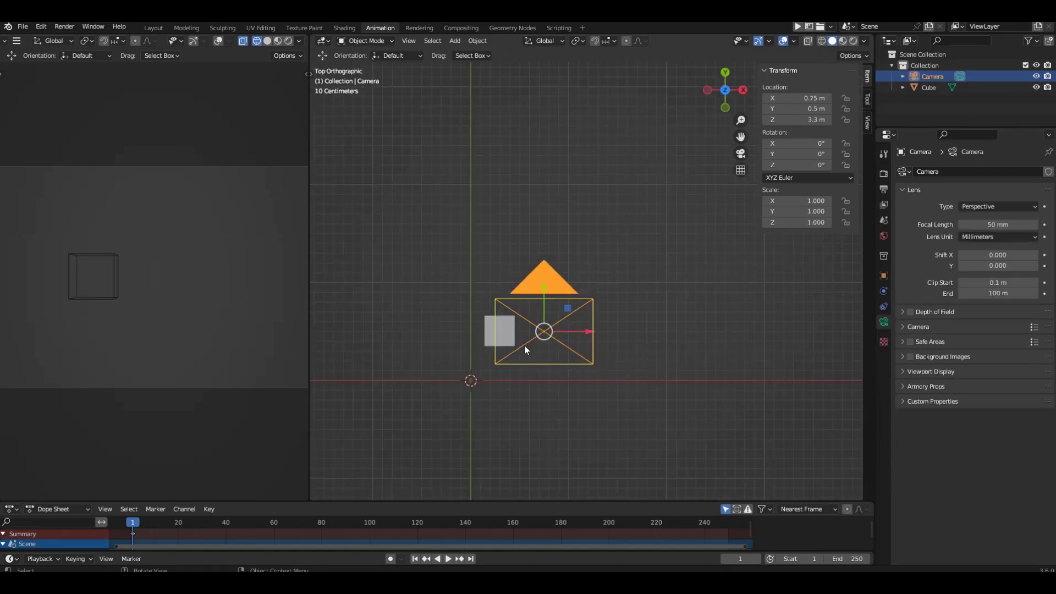
# Move the cube around the camera frame in top view and place it at about X 0.23 m, Y 0.47 m.
pyautogui.click(514, 339)
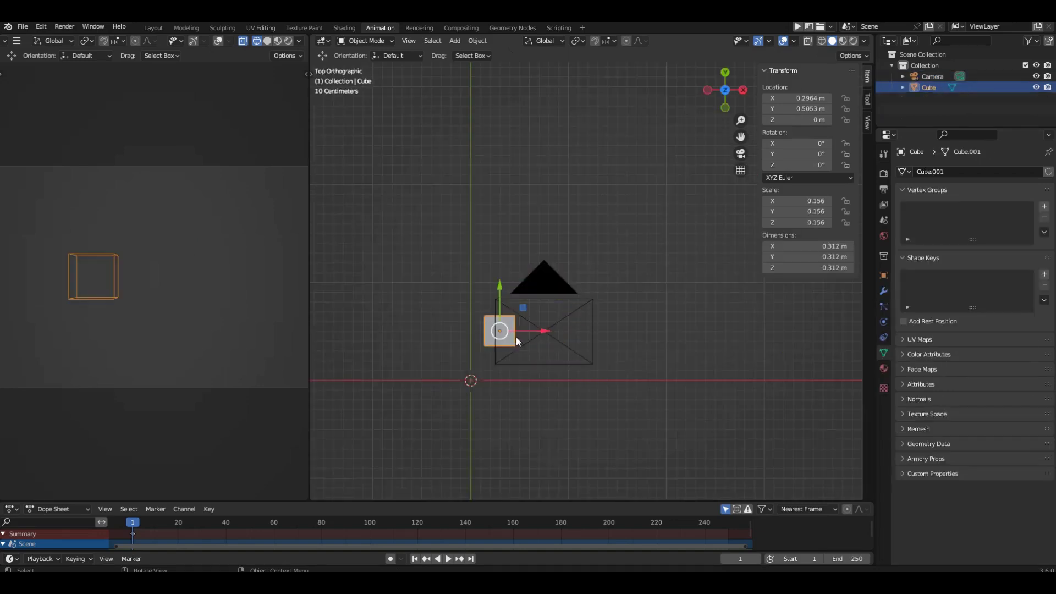
pyautogui.press('g')
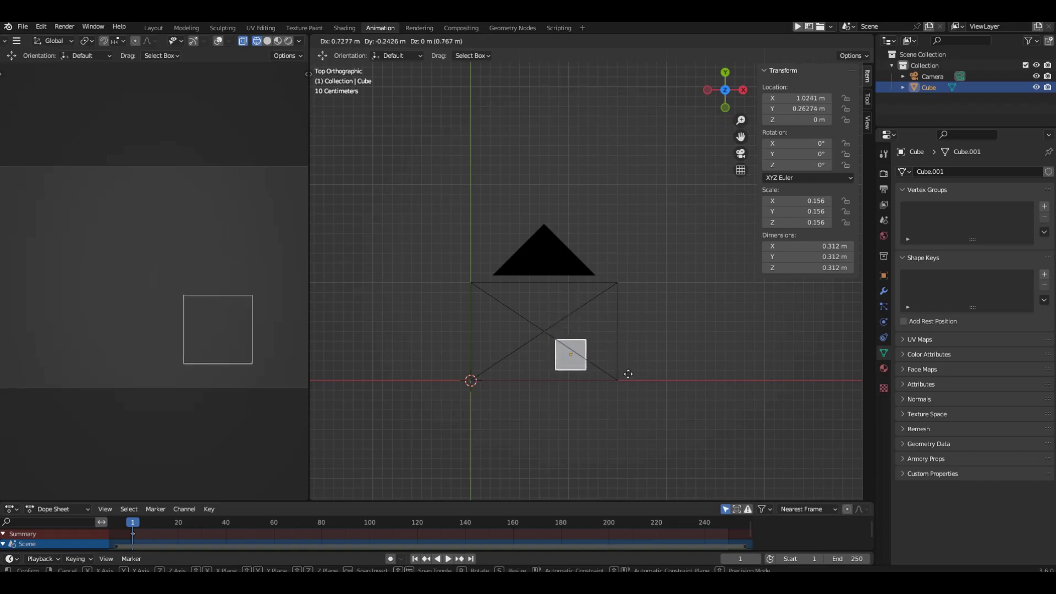
pyautogui.click(551, 350)
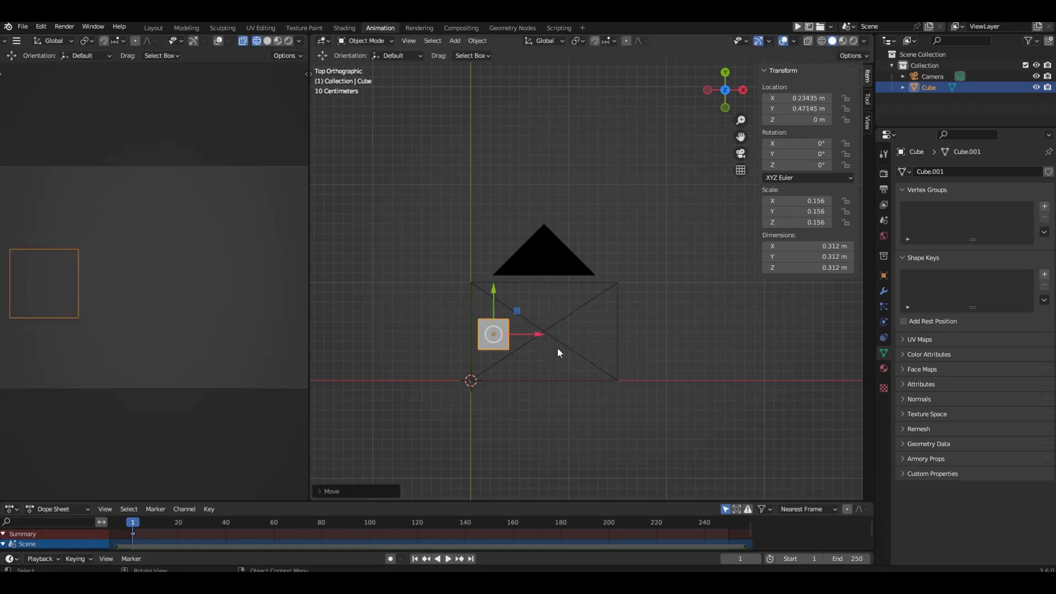
# Move the cube across the camera frame toward its right side in top view.
pyautogui.press('g')
pyautogui.click(615, 350)
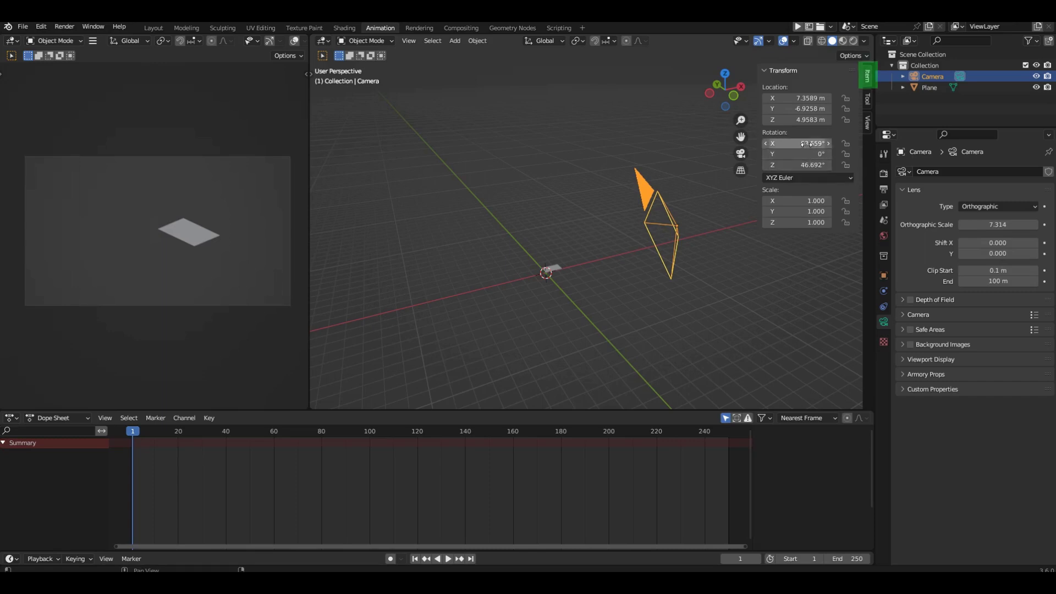
# Reset the camera's rotation to 0° and its location to 0 m on all three axes.
pyautogui.moveTo(809, 143); pyautogui.dragTo(809, 166)
pyautogui.write('0')
pyautogui.press('Return')
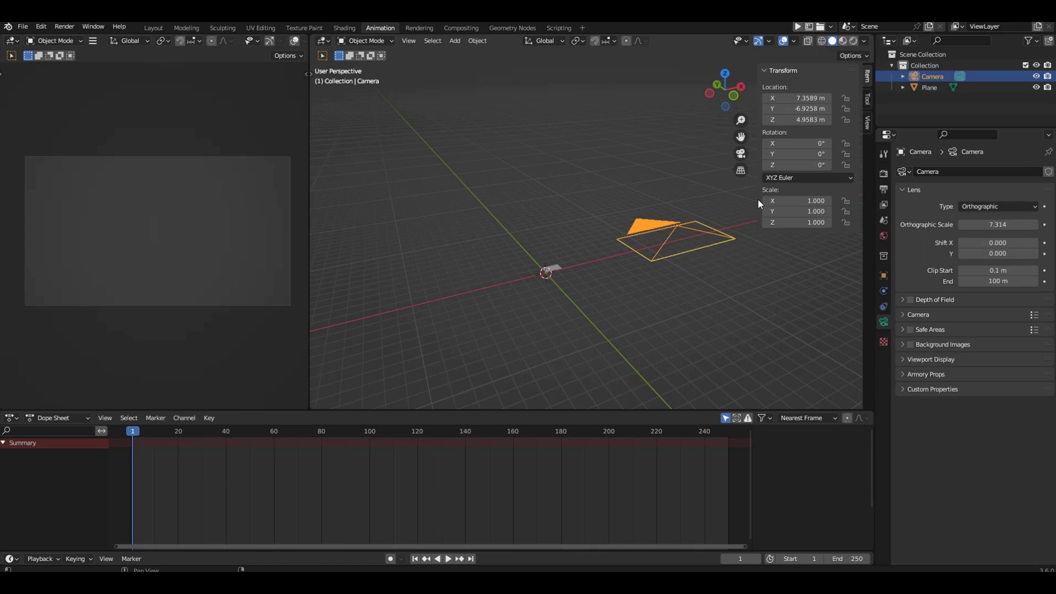
pyautogui.moveTo(797, 98); pyautogui.dragTo(795, 123)
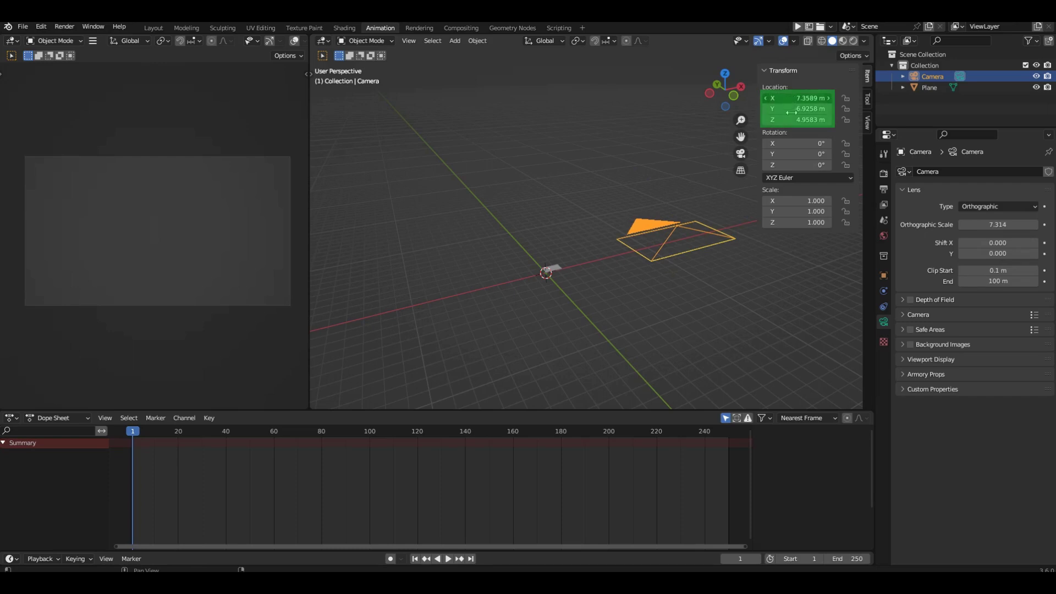
pyautogui.write('0')
pyautogui.press('Return')
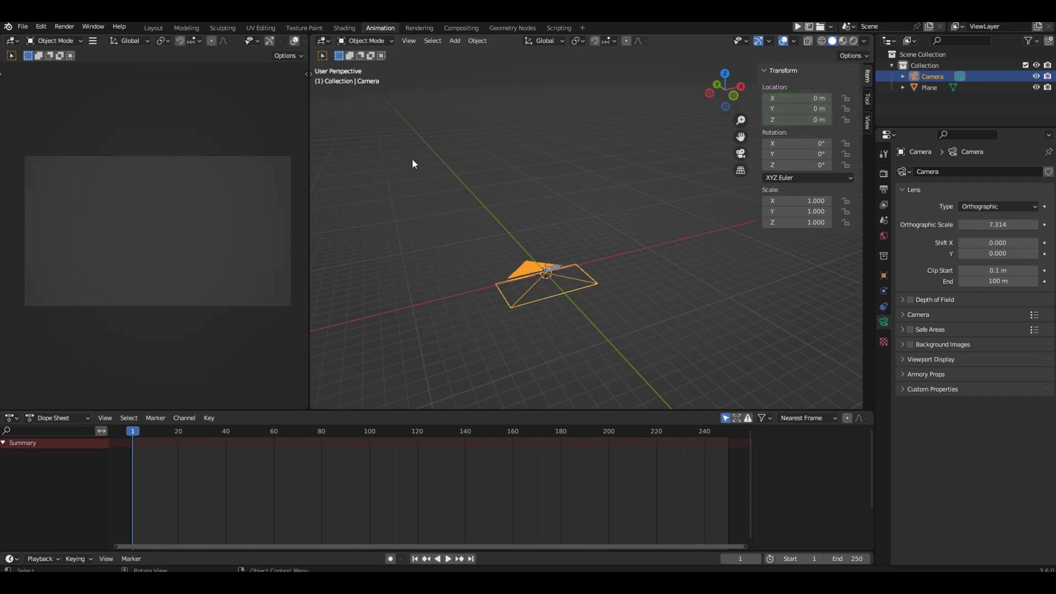
# Raise the camera with the Move tool along Z to about 3.3 m above the plane.
pyautogui.press('t')
pyautogui.click(324, 117)
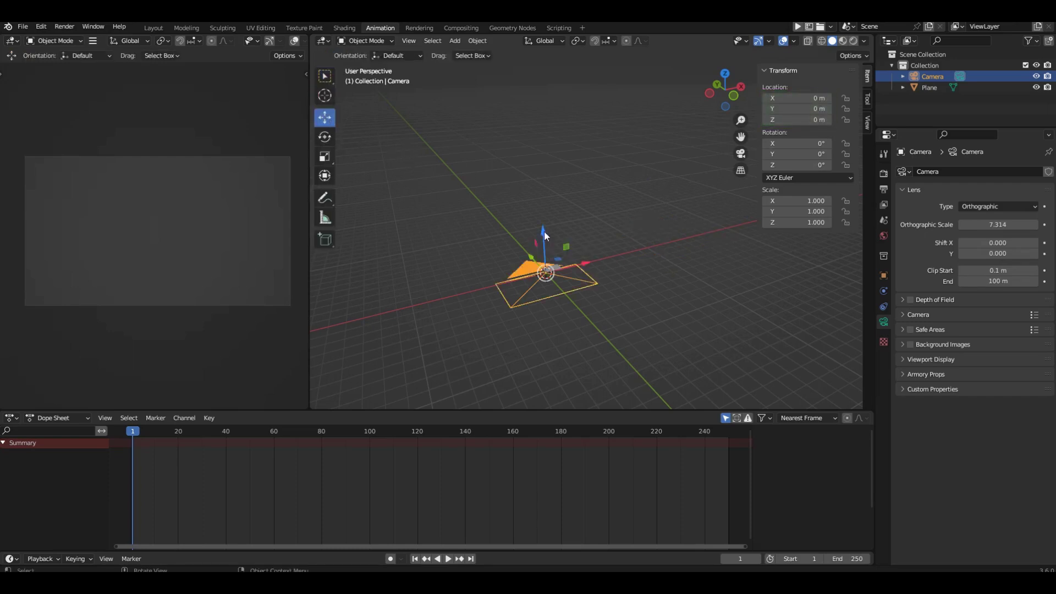
pyautogui.moveTo(544, 235); pyautogui.dragTo(546, 83)
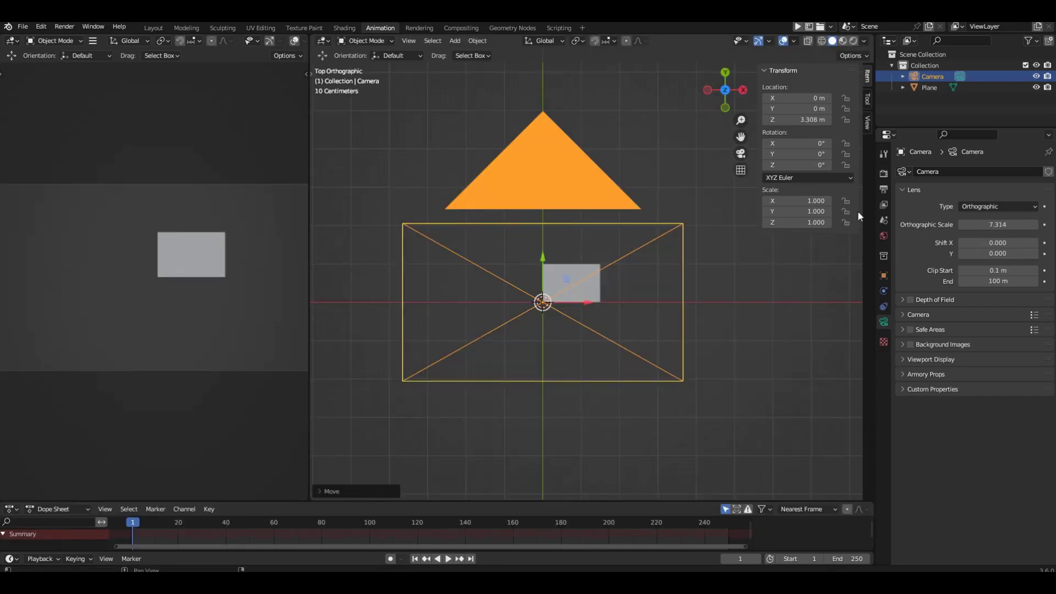
# Set the output resolution to 1500 px in X and 1000 px in Y.
pyautogui.click(883, 188)
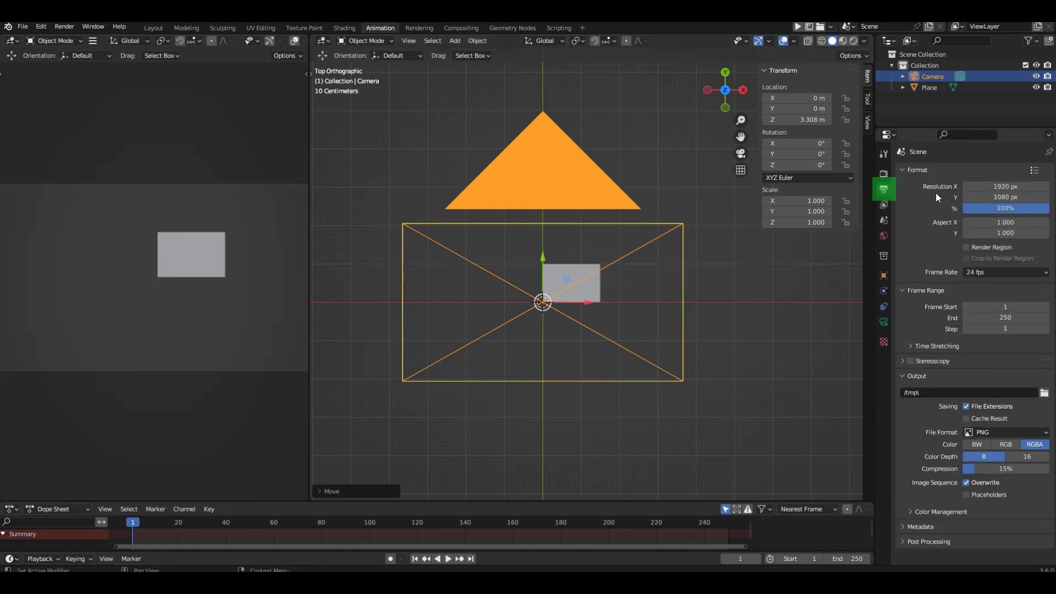
pyautogui.doubleClick(998, 186)
pyautogui.write('1500')
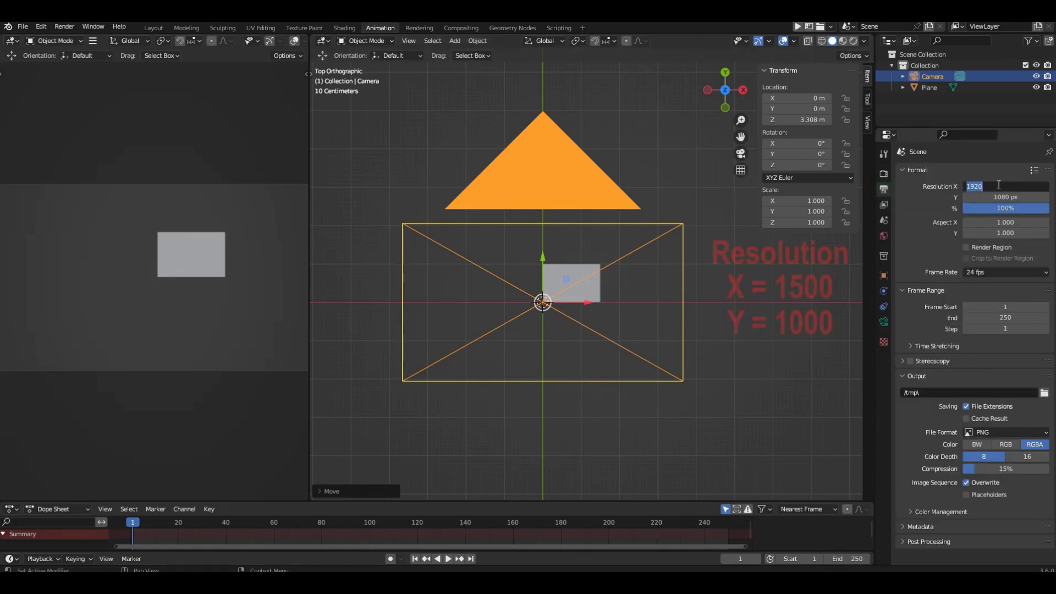
pyautogui.press('Tab')
pyautogui.write('1000')
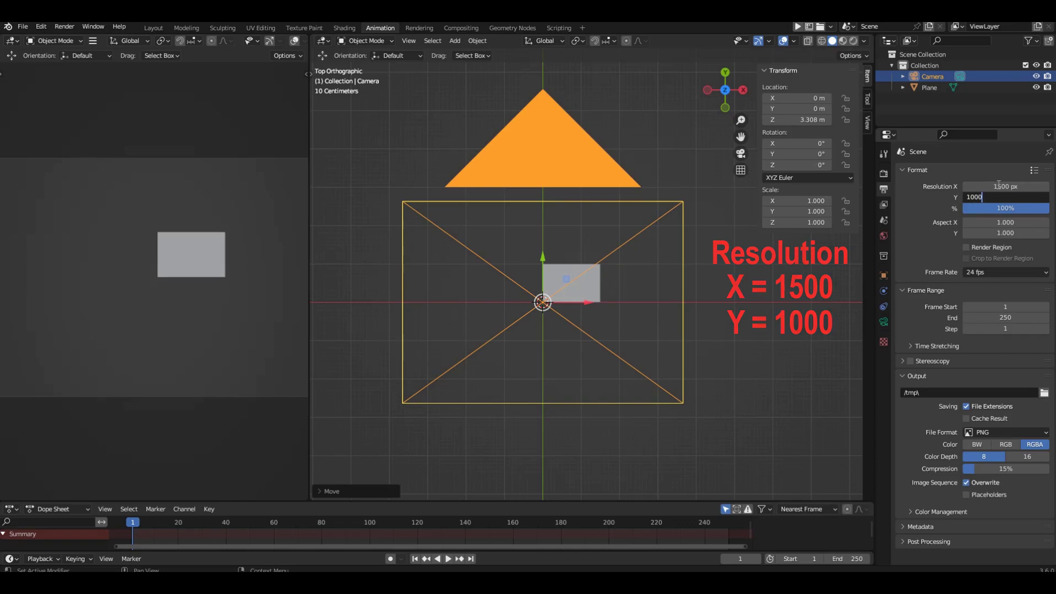
pyautogui.press('Tab')
pyautogui.press('Return')
# Set the camera's orthographic scale to 1.5.
pyautogui.click(883, 322)
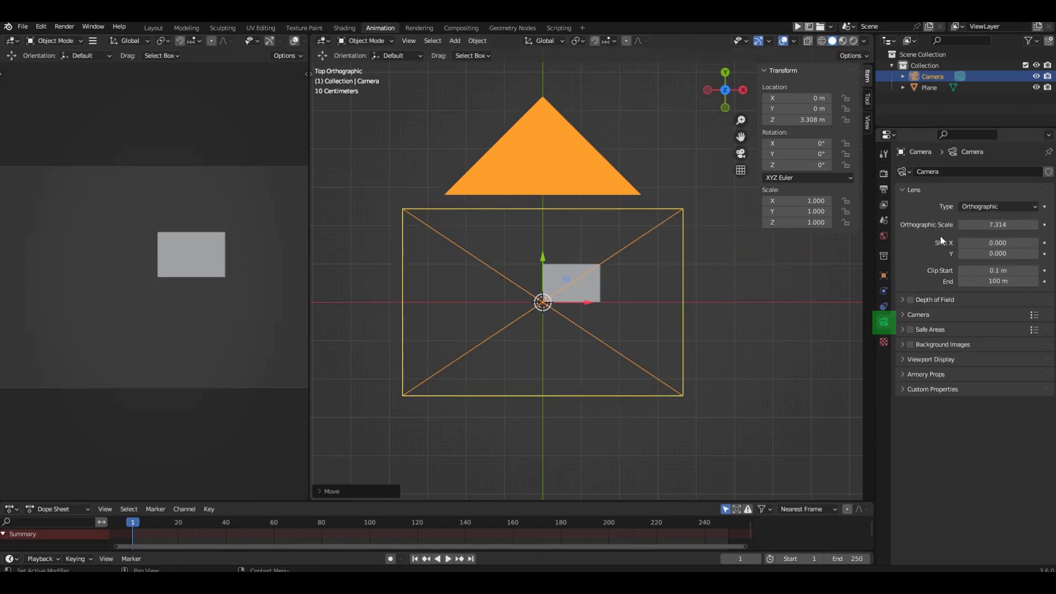
pyautogui.moveTo(992, 224)
pyautogui.mouseDown()
pyautogui.moveTo(957, 225)
pyautogui.moveTo(978, 224)
pyautogui.mouseUp()
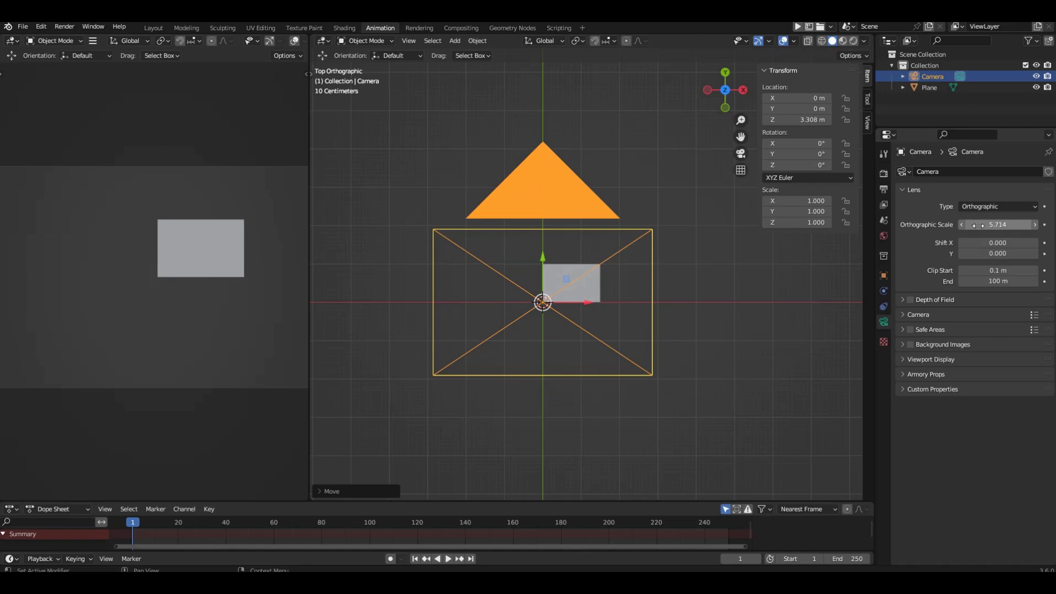
pyautogui.click(978, 224)
pyautogui.write('1.5')
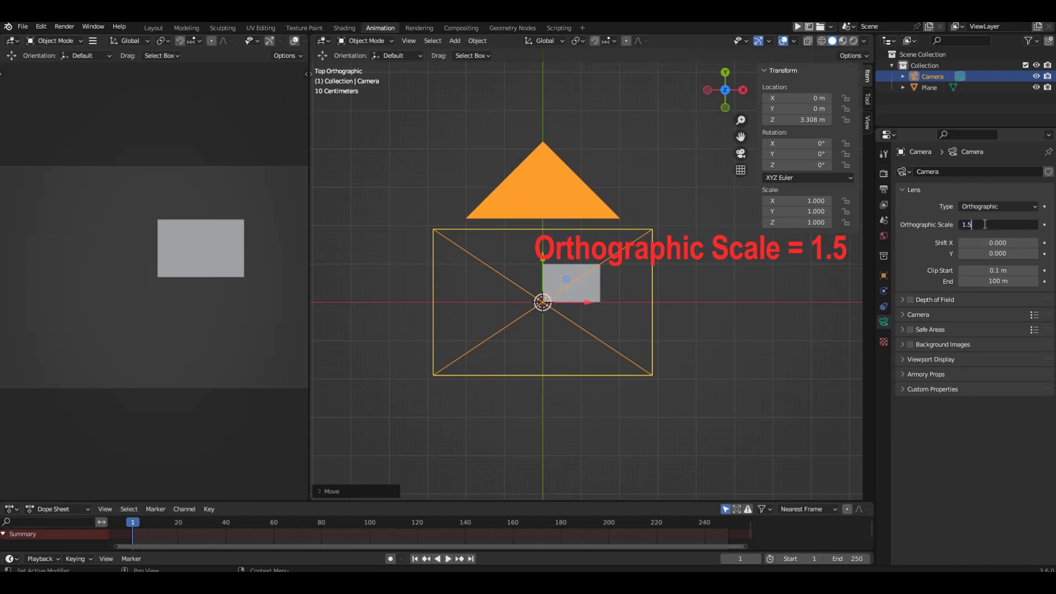
pyautogui.press('Return')
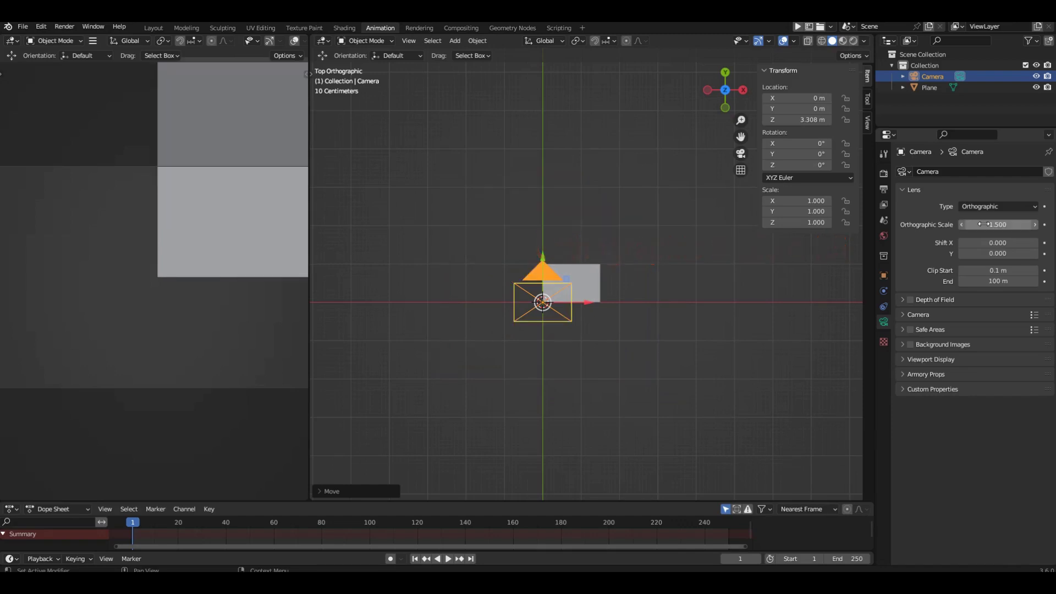
# Move the camera over the plane, set its location to X 0.75 m and Y 0.5 m, and deselect it.
pyautogui.keyDown('ctrl'); pyautogui.moveTo(578, 285); pyautogui.dragTo(604, 208, button='middle'); pyautogui.keyUp('ctrl')
pyautogui.press('g')
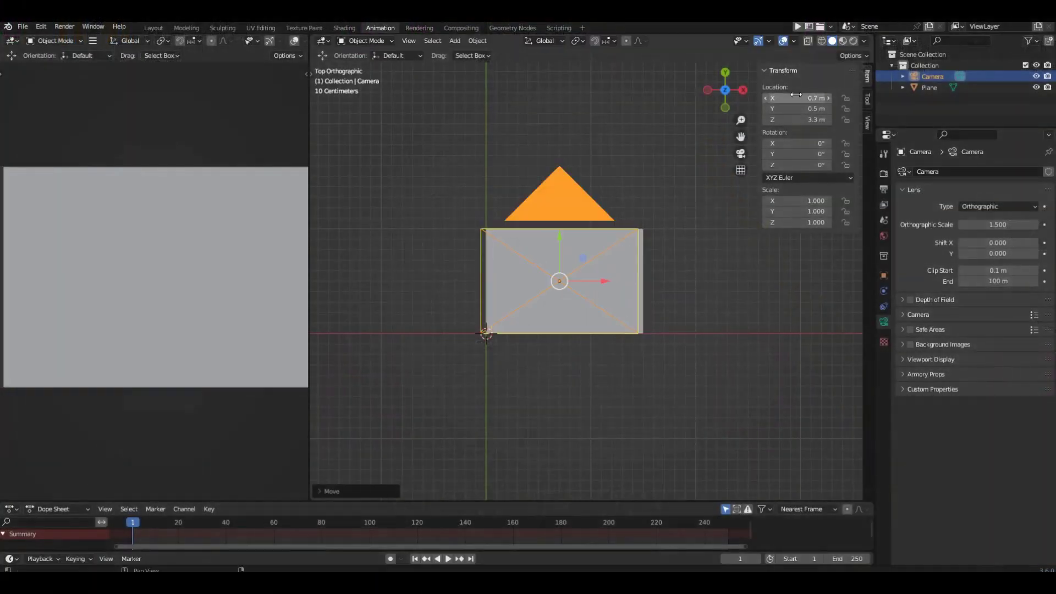
pyautogui.click(799, 97)
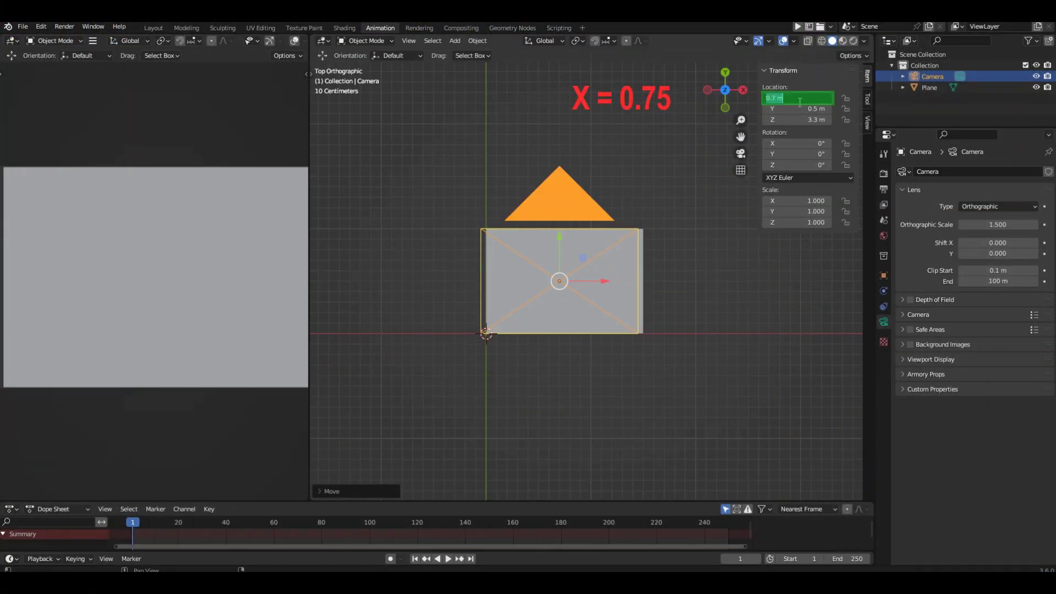
pyautogui.write('0.75')
pyautogui.press('Tab')
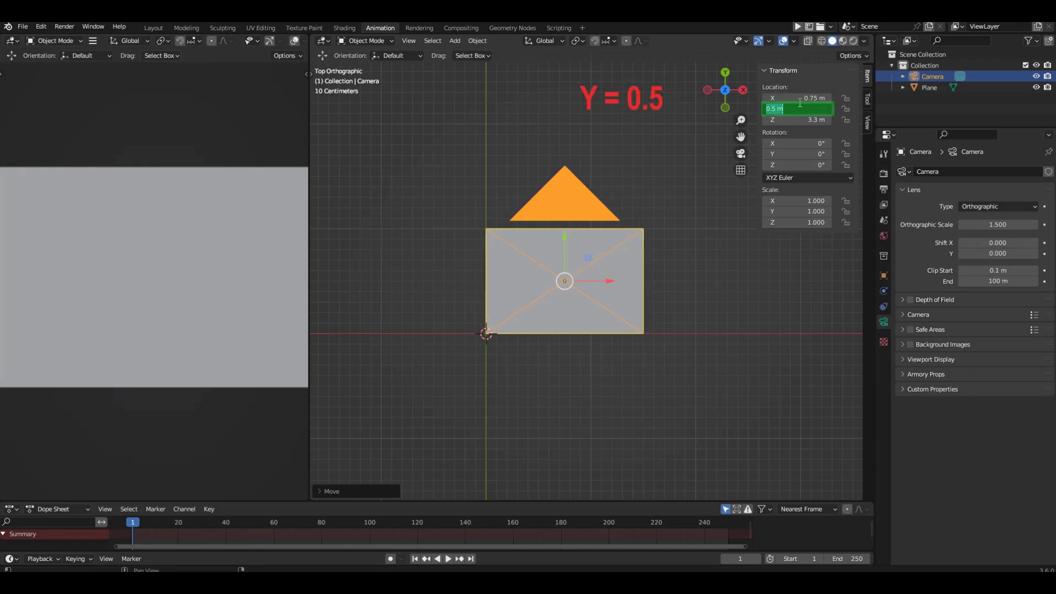
pyautogui.press('Return')
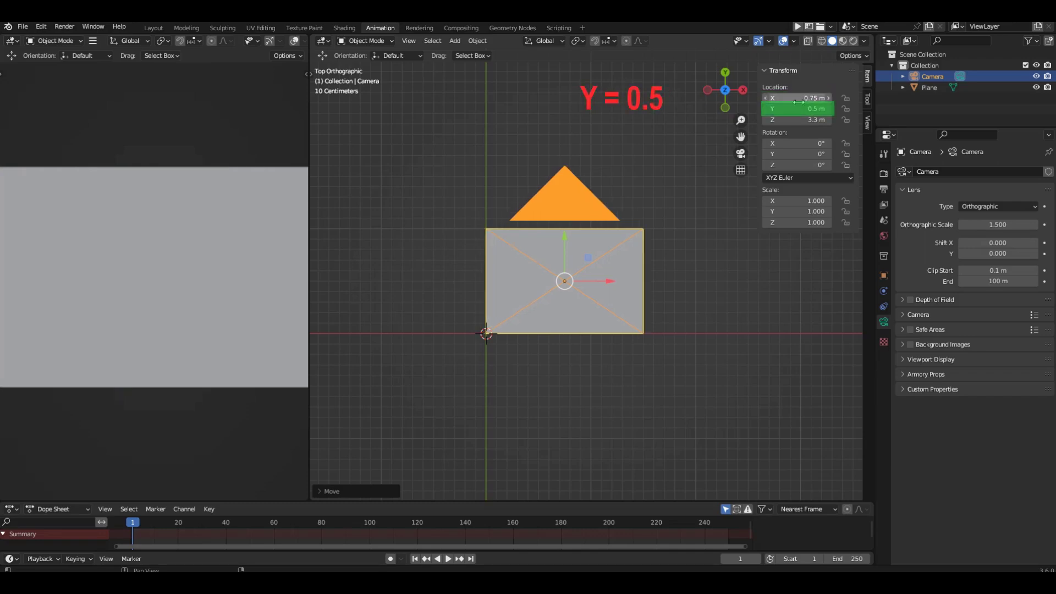
pyautogui.click(659, 288)
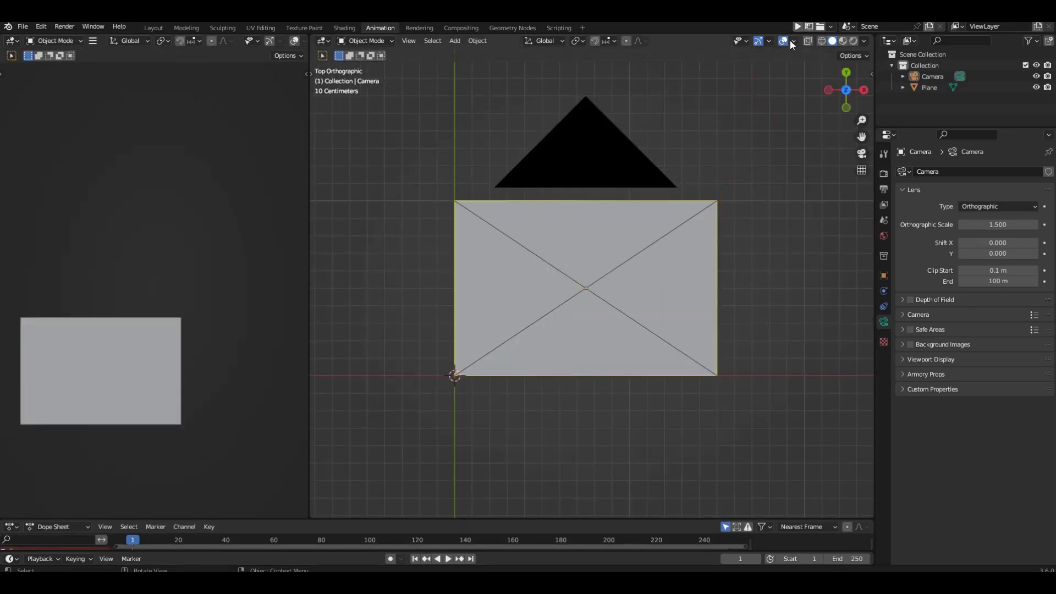
# Run the scene in the Armory Player with the Krom runtime to check the game window.
pyautogui.click(883, 173)
pyautogui.scroll(-3, 947, 385)
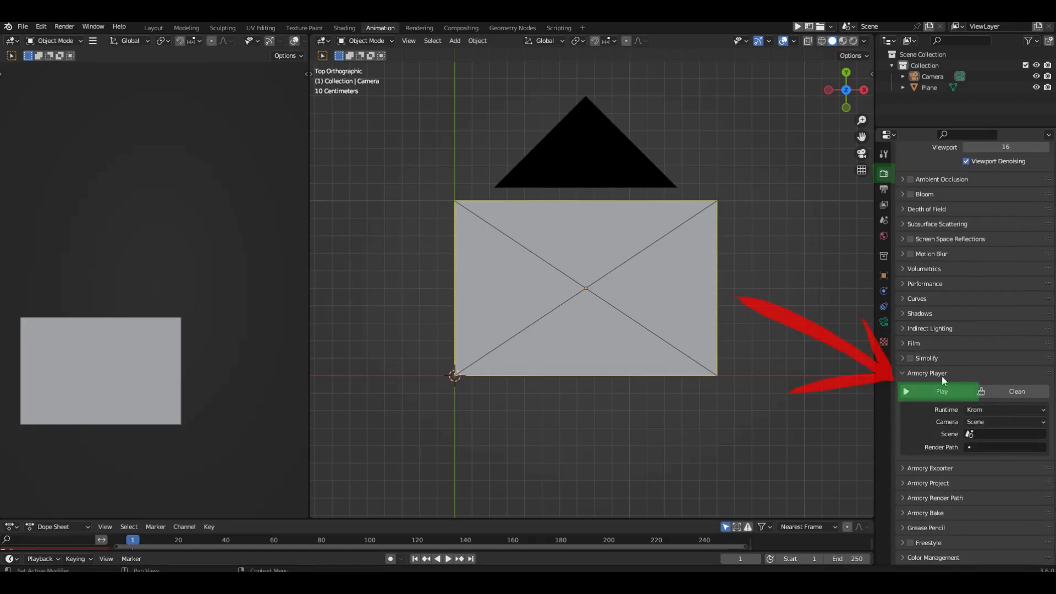
pyautogui.click(940, 391)
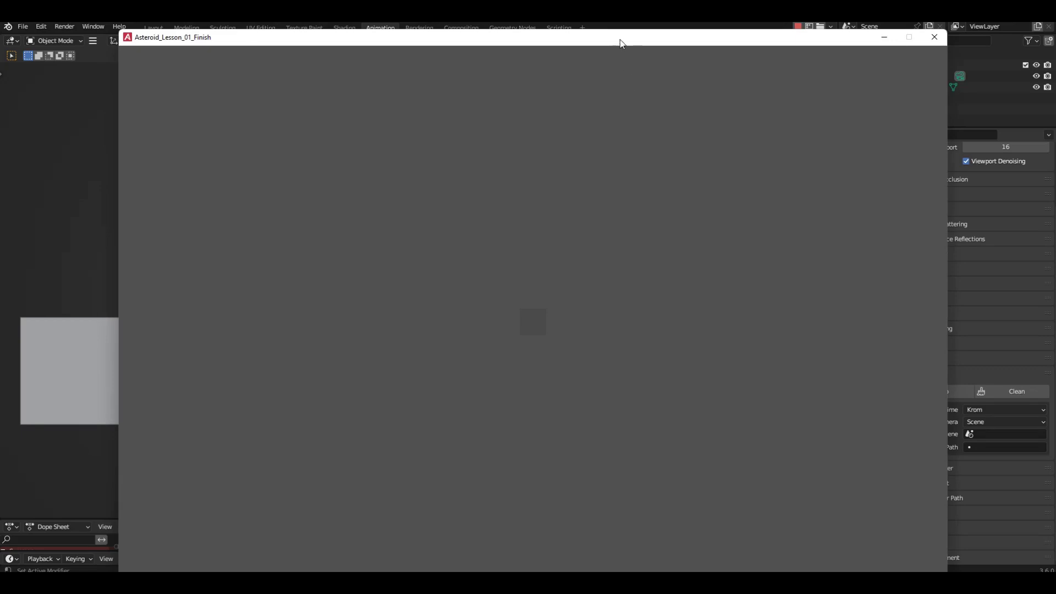
pyautogui.moveTo(621, 42); pyautogui.dragTo(625, 37)
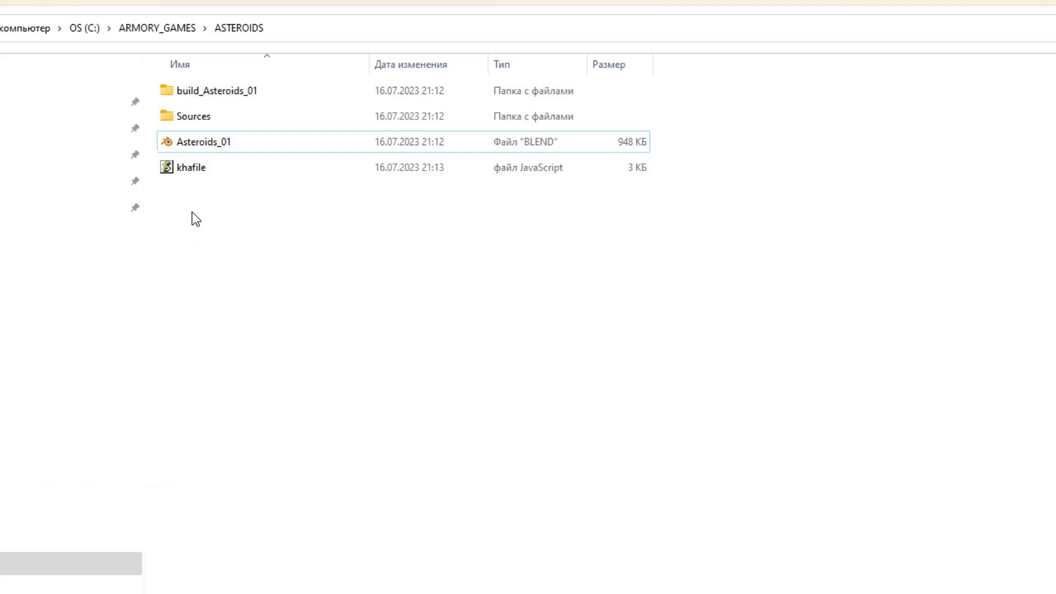
# Switch to File Explorer and examine the build_Asteroids_01 and Sources folders and the khafile script in the ASTEROIDS folder.
pyautogui.click(222, 91)
pyautogui.click(201, 116)
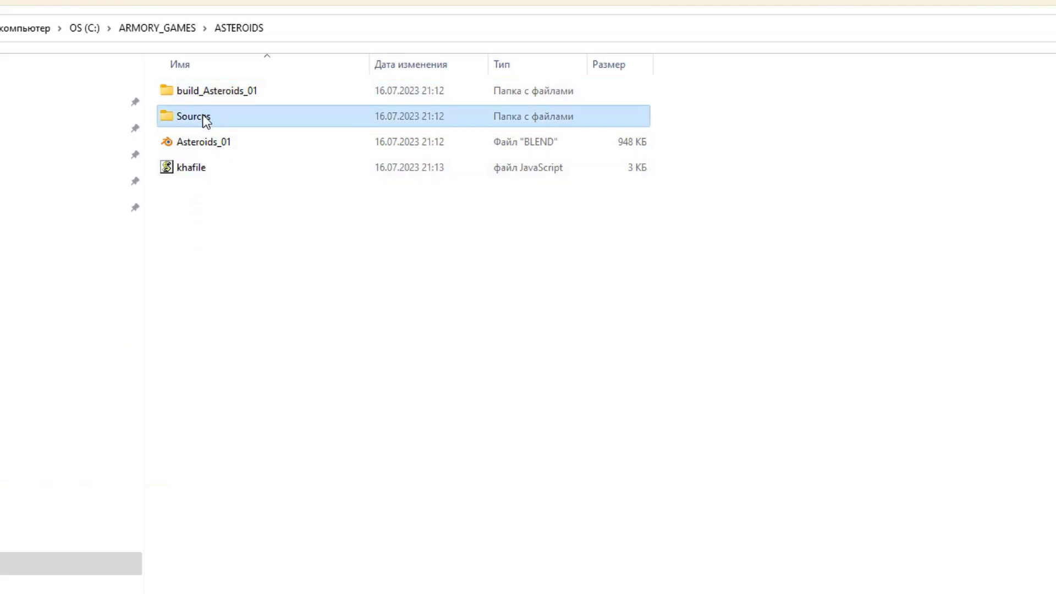
pyautogui.click(198, 170)
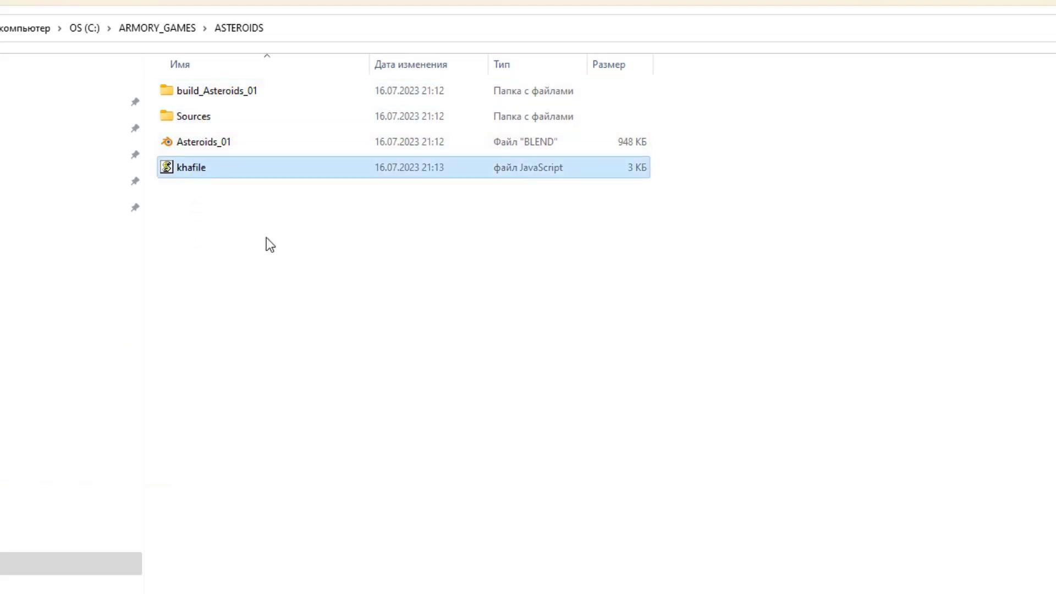